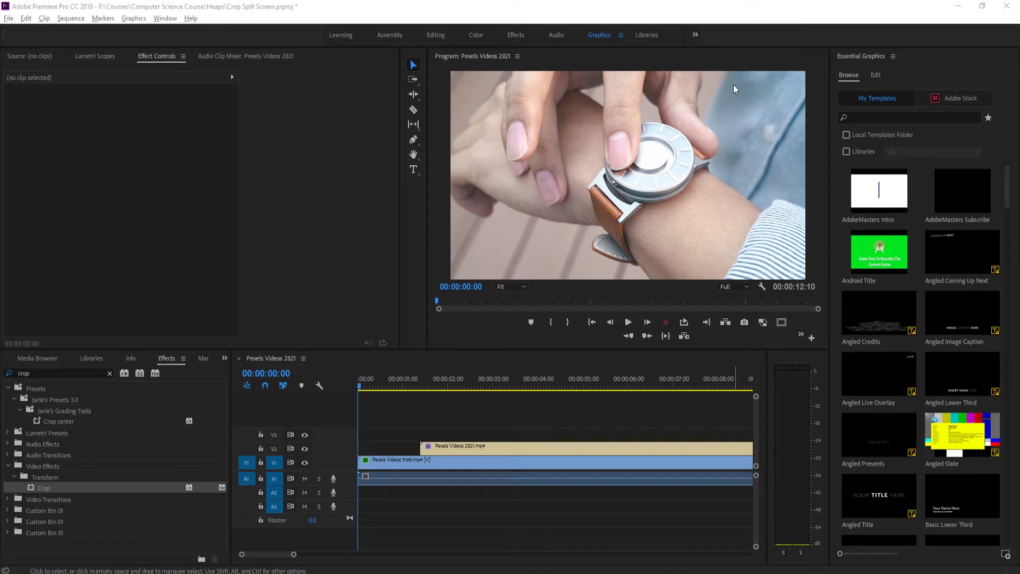
# Step: Preview the finished split-screen sequence from the start in the enlarged Program Monitor
pyautogui.click(653, 155)
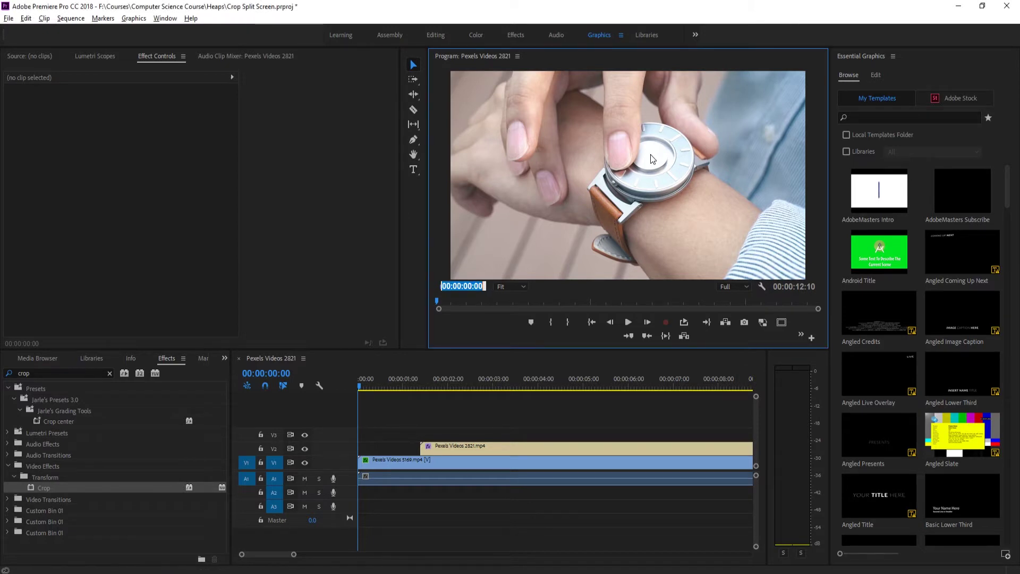
pyautogui.press('`')
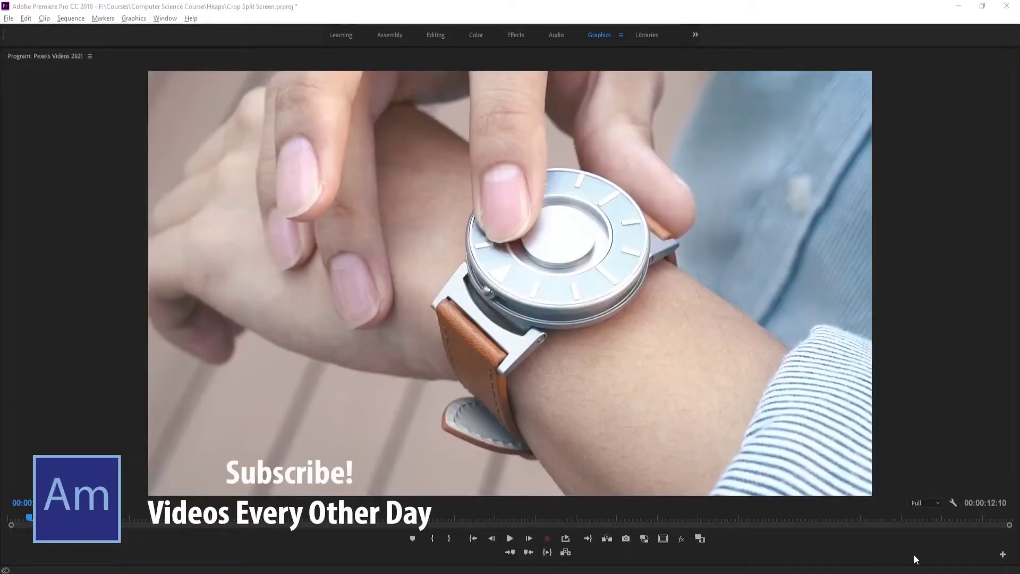
pyautogui.click(510, 537)
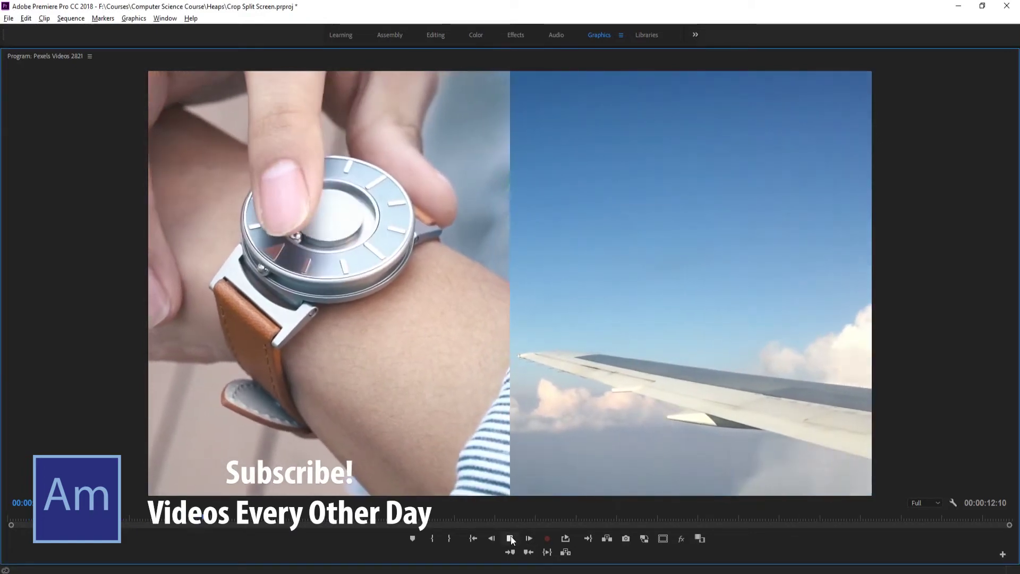
pyautogui.click(510, 538)
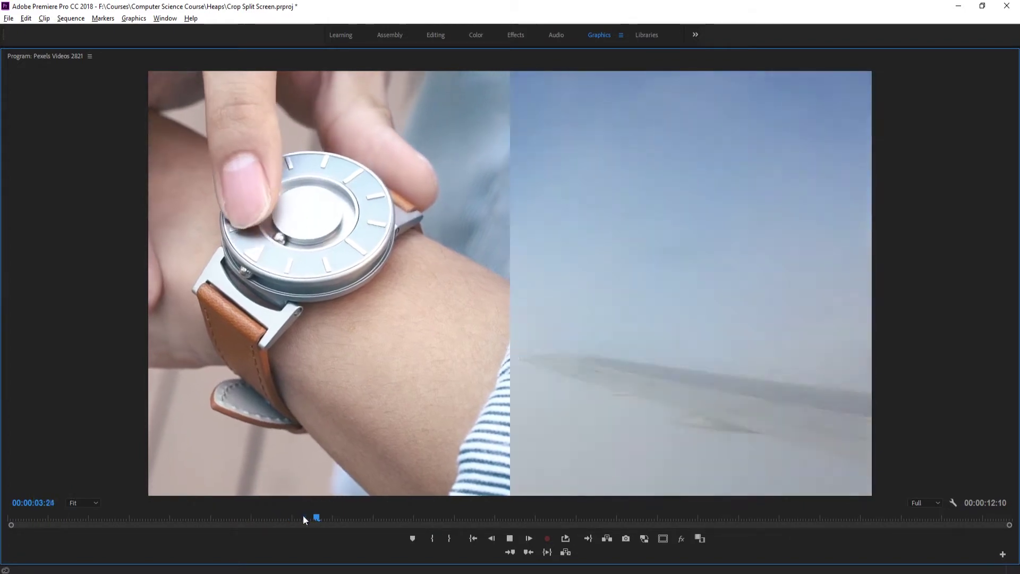
pyautogui.click(48, 518)
pyautogui.press('Home')
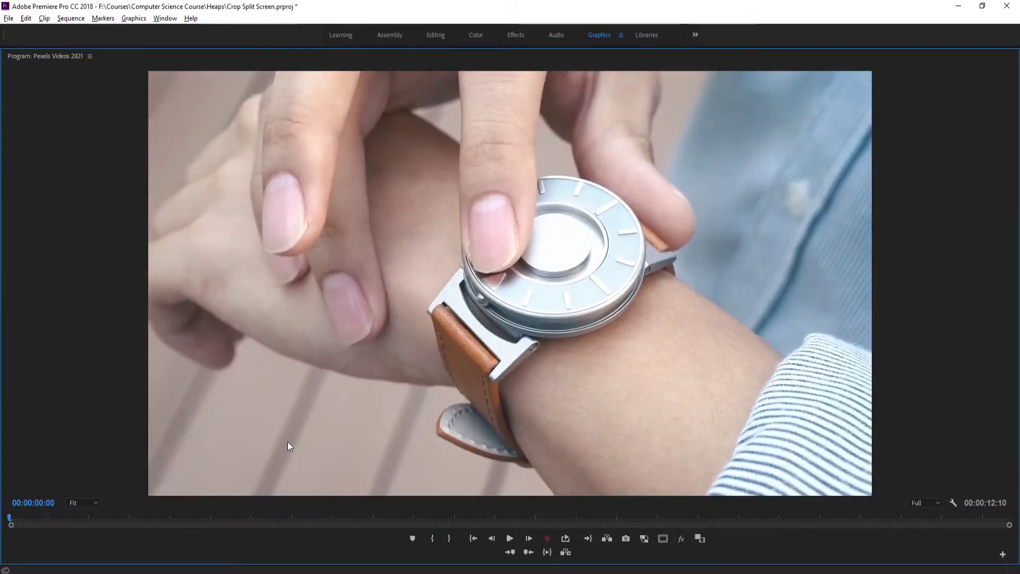
pyautogui.press('space')
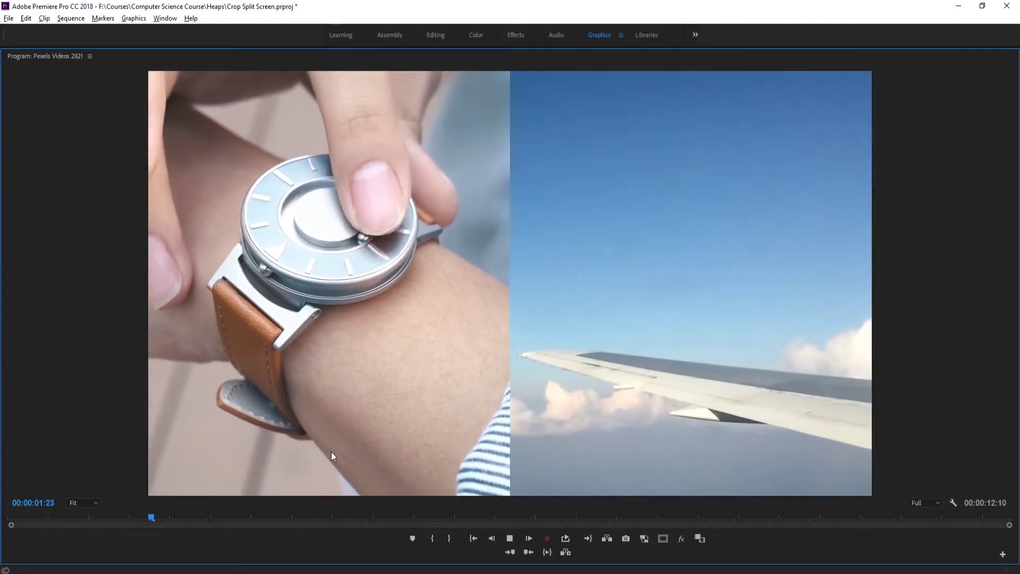
pyautogui.press('space')
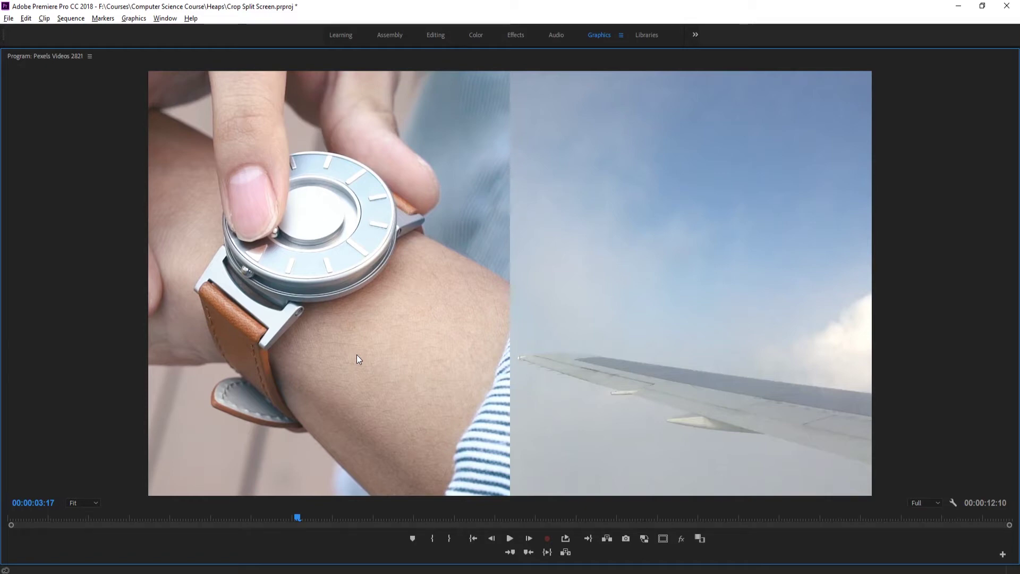
pyautogui.press('`')
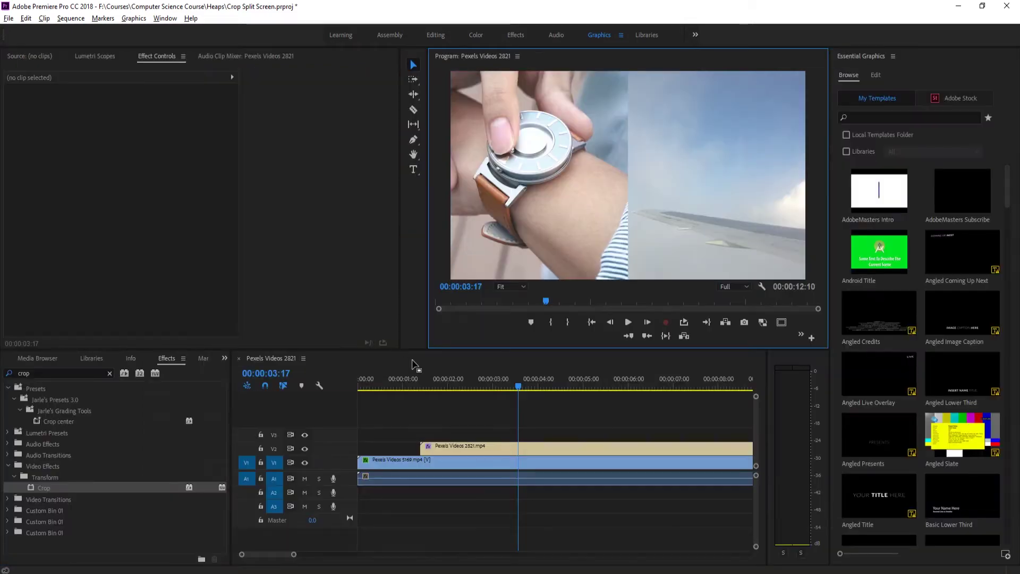
# Step: Delete all timeline clips and place Pexels Videos 5169.mp4 on the empty timeline
pyautogui.moveTo(476, 404); pyautogui.dragTo(429, 503)
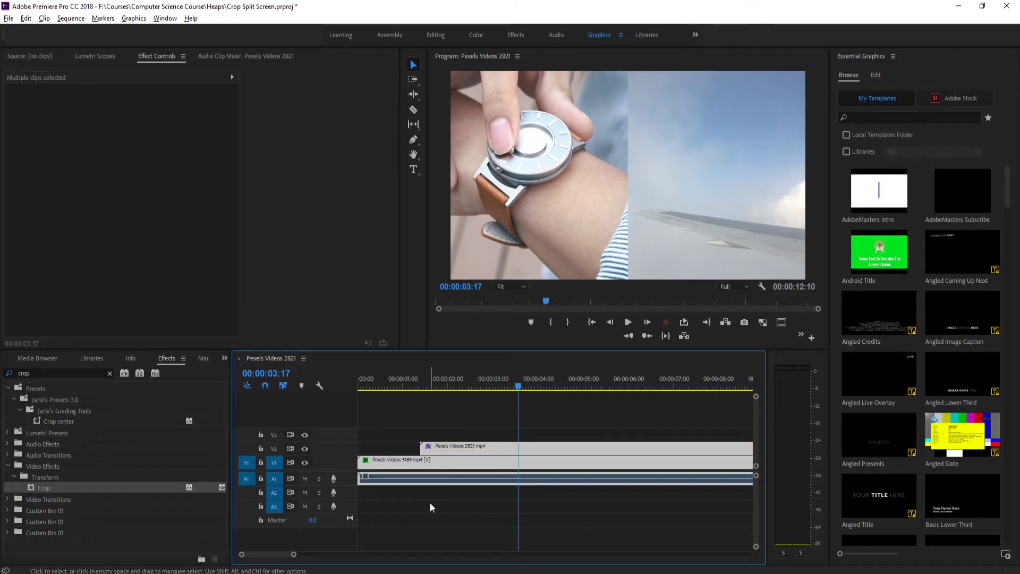
pyautogui.press('Delete')
pyautogui.click(52, 358)
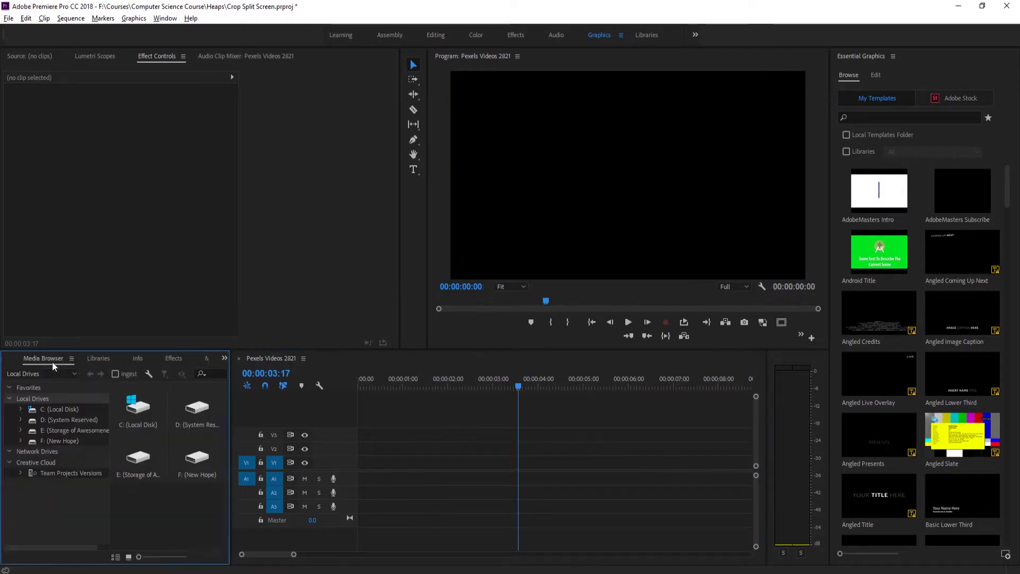
pyautogui.click(19, 359)
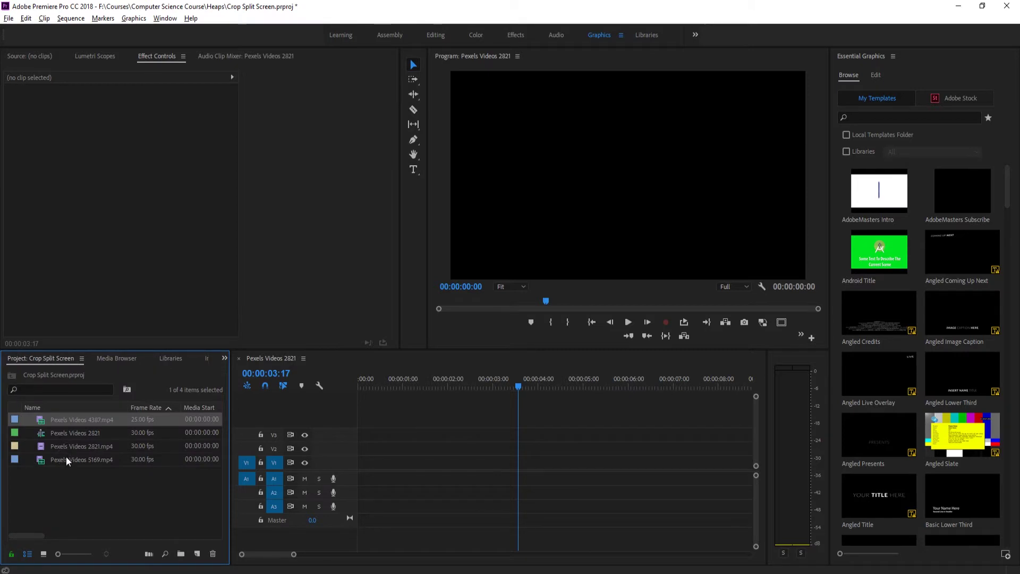
pyautogui.moveTo(65, 458); pyautogui.dragTo(324, 468)
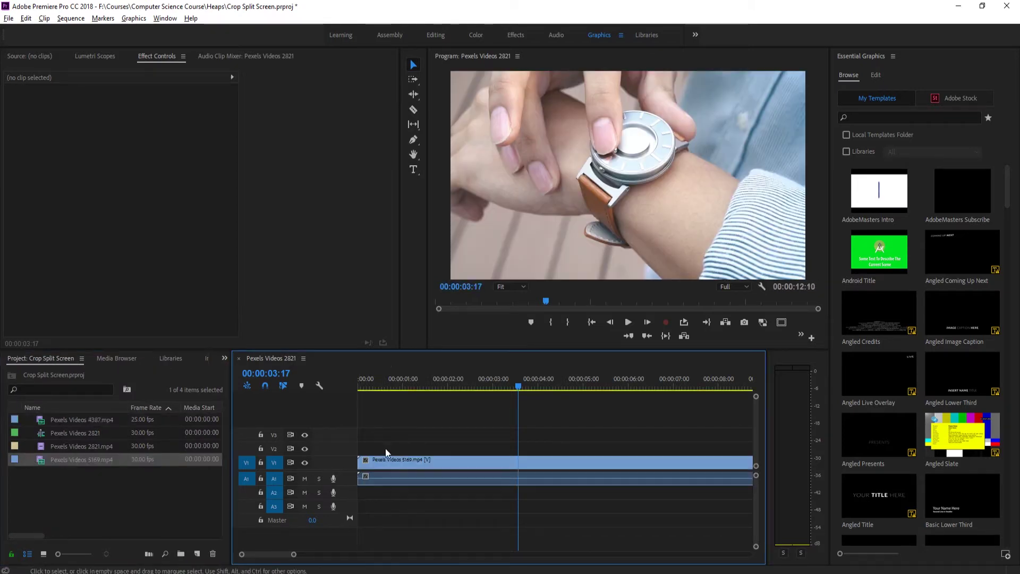
pyautogui.moveTo(384, 378); pyautogui.dragTo(360, 420)
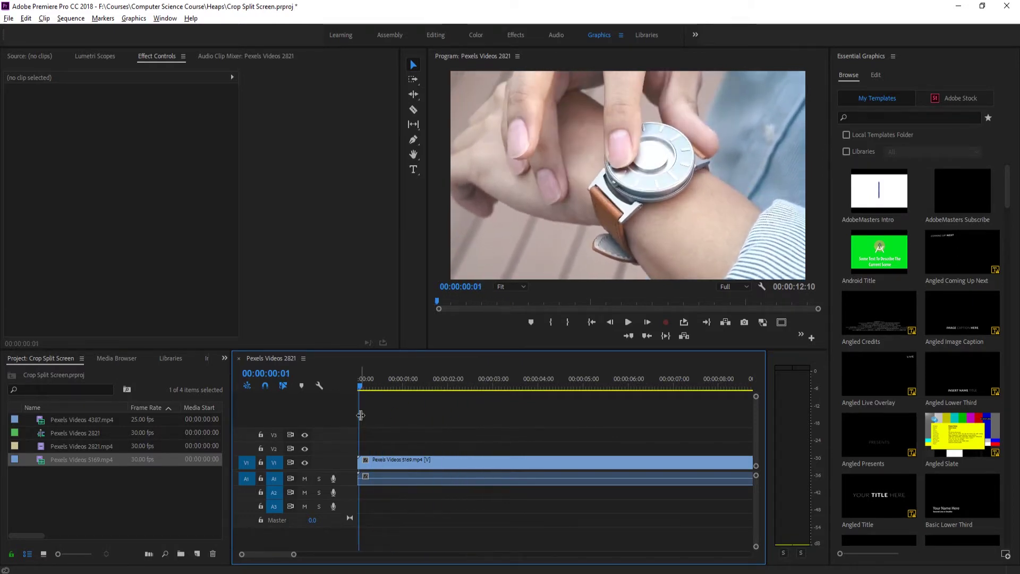
pyautogui.click(384, 458)
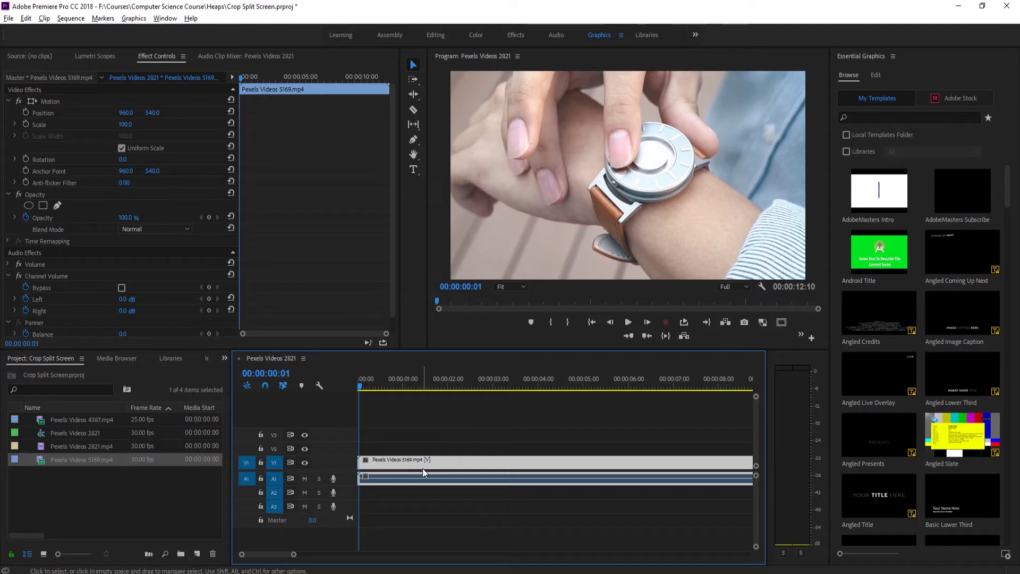
# Step: Put Pexels Videos 2821.mp4 on V2, replacing a mistakenly added 4387 clip
pyautogui.moveTo(74, 419); pyautogui.dragTo(407, 442)
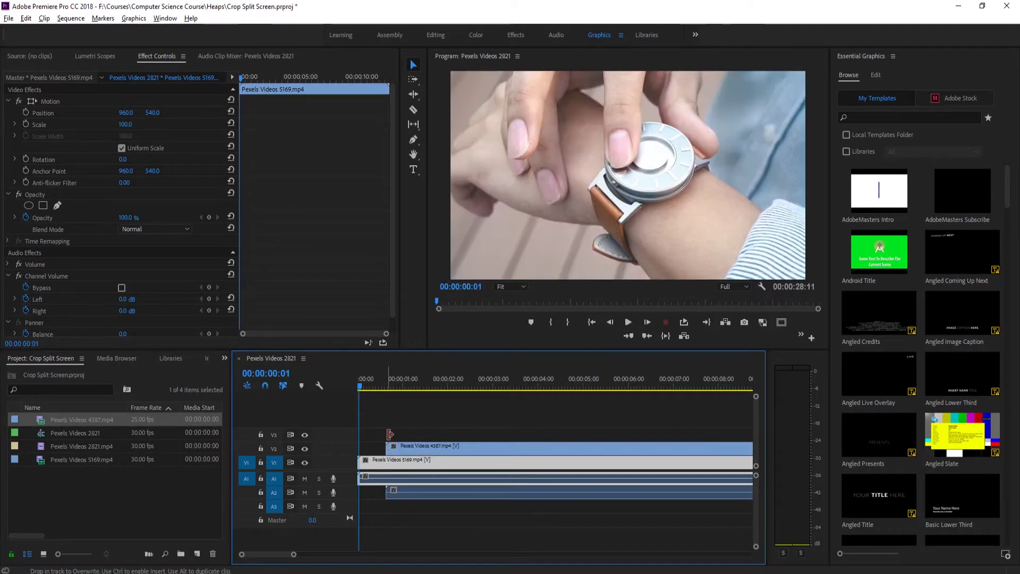
pyautogui.click(407, 442)
pyautogui.press('Delete')
pyautogui.click(98, 432)
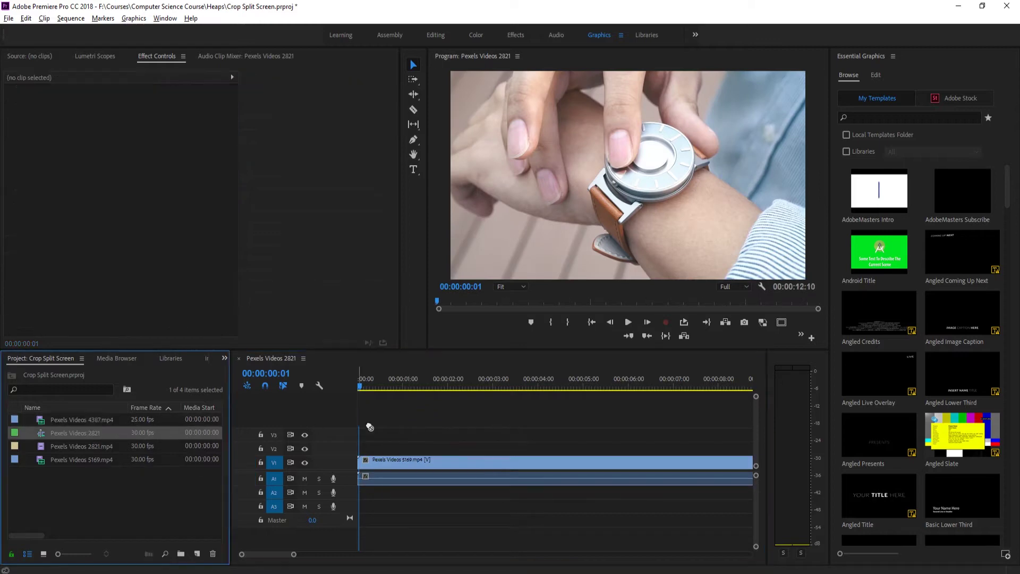
pyautogui.moveTo(67, 451); pyautogui.dragTo(391, 447)
pyautogui.moveTo(376, 385)
pyautogui.mouseDown()
pyautogui.moveTo(399, 384)
pyautogui.moveTo(383, 384)
pyautogui.mouseUp()
# Step: Slide the wing clip to start at 00:00:01:01
pyautogui.scroll(3, 393, 477)
pyautogui.scroll(2, 393, 477)
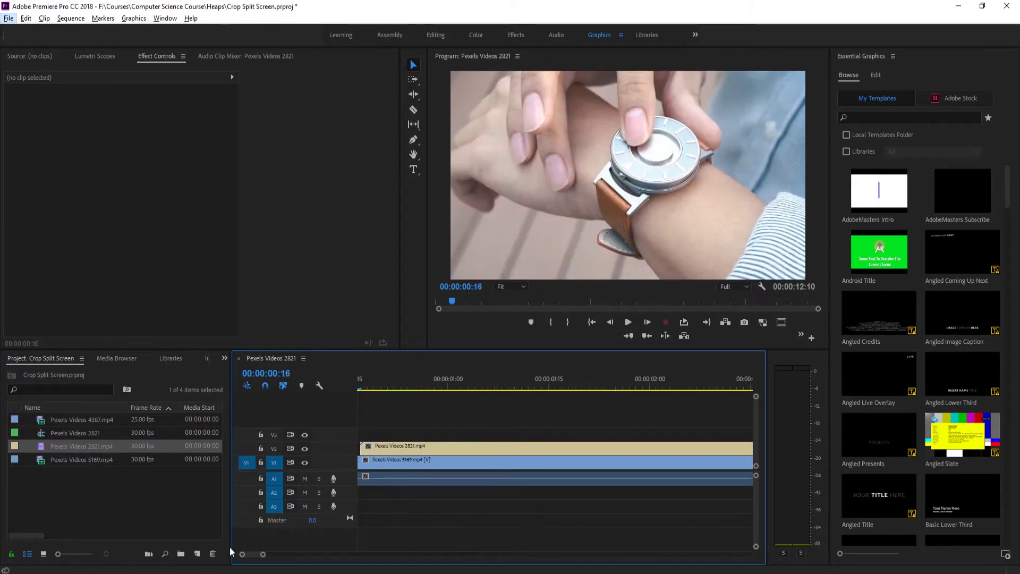
pyautogui.scroll(4, 307, 505)
pyautogui.moveTo(398, 381); pyautogui.dragTo(566, 393)
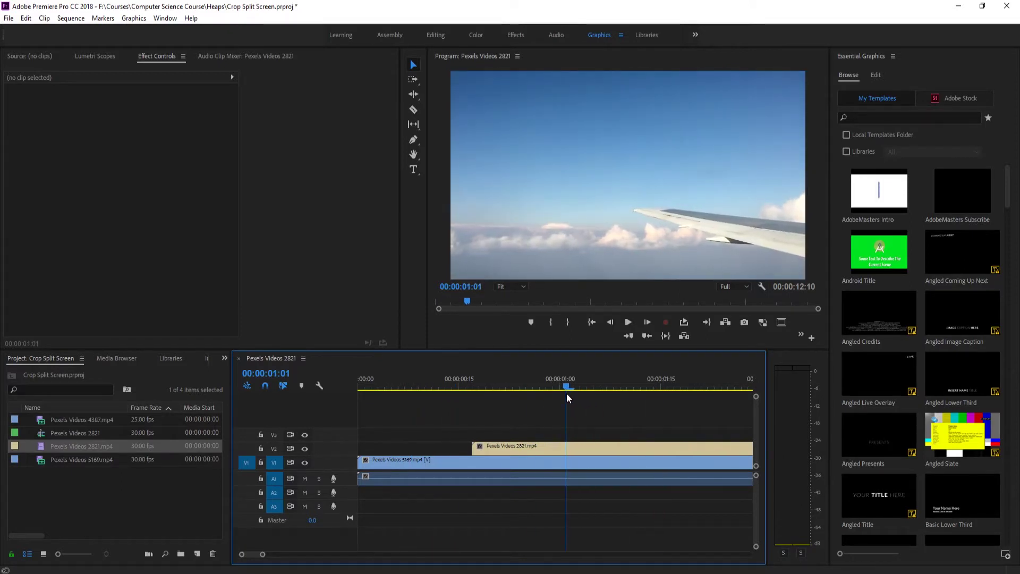
pyautogui.moveTo(534, 447); pyautogui.dragTo(629, 452)
# Step: Apply the Crop effect to the wing clip and set its Left crop to 100%
pyautogui.click(225, 358)
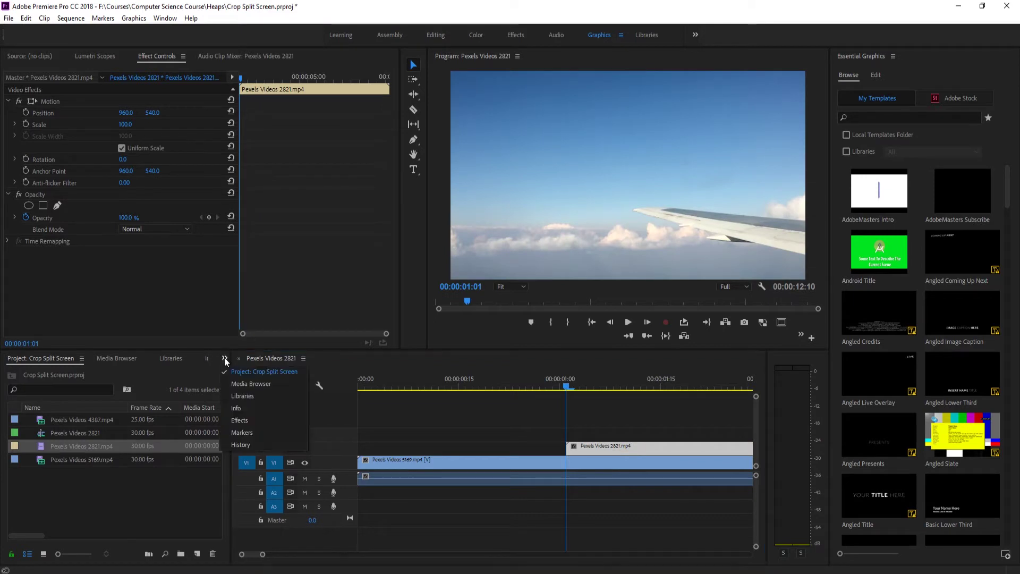
pyautogui.click(240, 420)
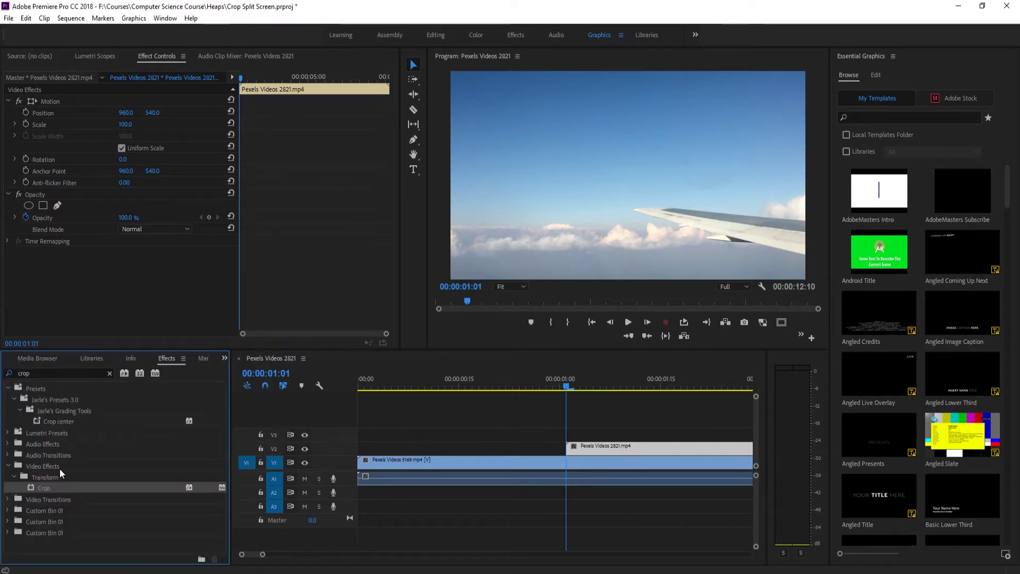
pyautogui.moveTo(49, 486); pyautogui.dragTo(598, 447)
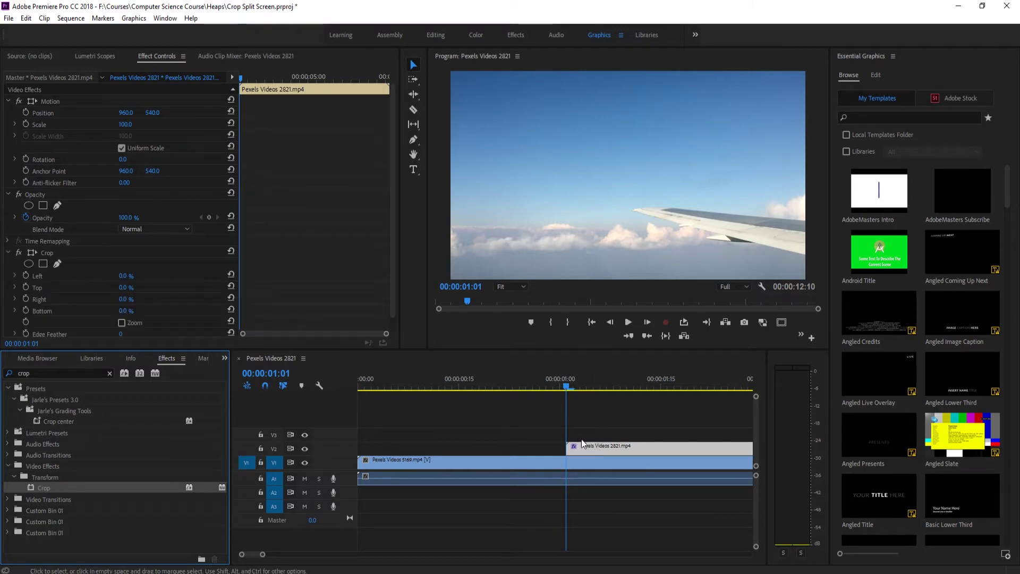
pyautogui.scroll(-1, 128, 266)
pyautogui.moveTo(123, 283); pyautogui.dragTo(137, 260)
pyautogui.click(127, 260)
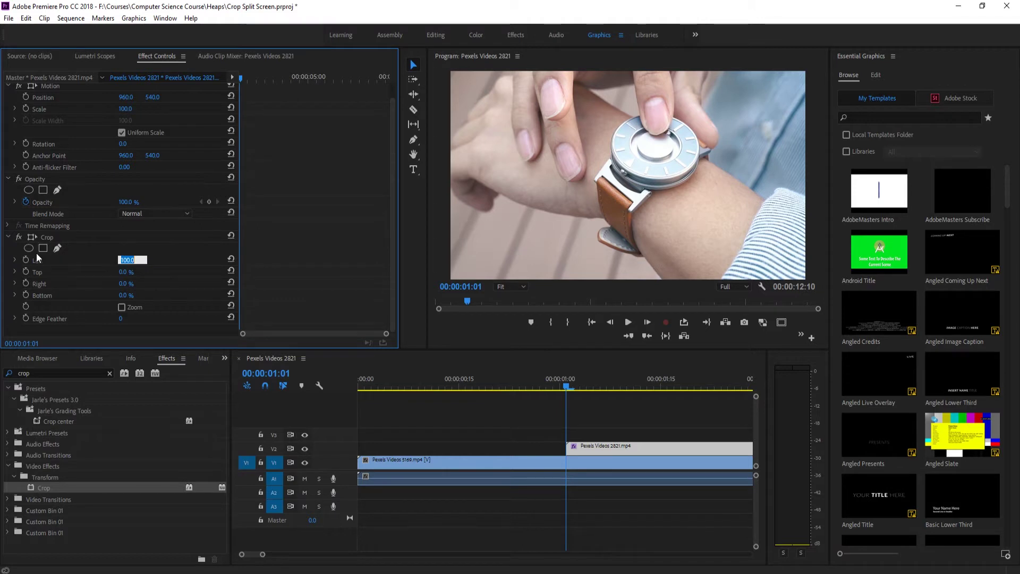
# Step: Keyframe Crop Left at 100%, then at 50% a few frames later
pyautogui.click(647, 322)
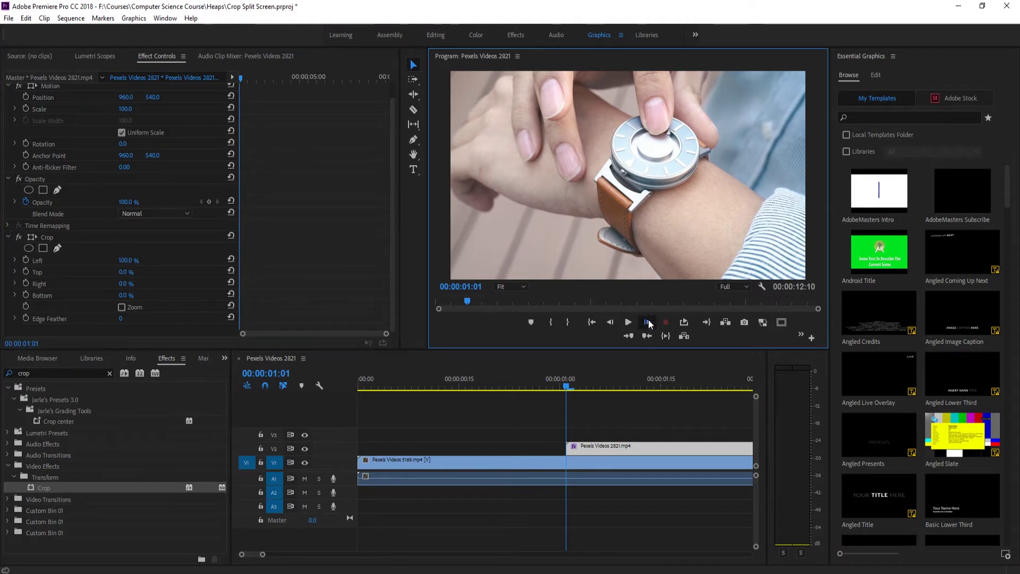
pyautogui.click(29, 260)
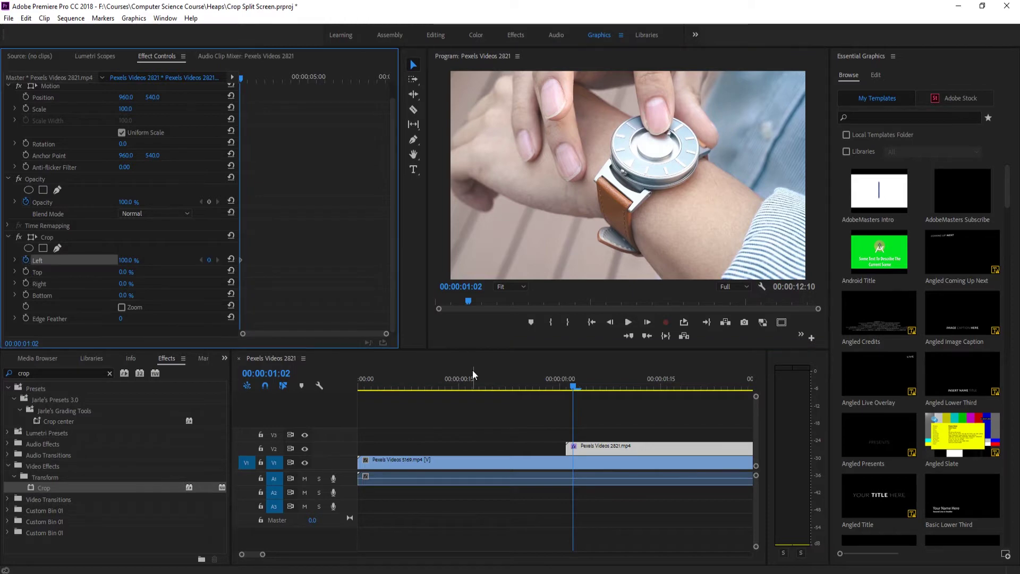
pyautogui.keyDown('shift'); pyautogui.click(647, 322); pyautogui.keyUp('shift')
pyautogui.keyDown('shift'); pyautogui.click(647, 322); pyautogui.keyUp('shift')
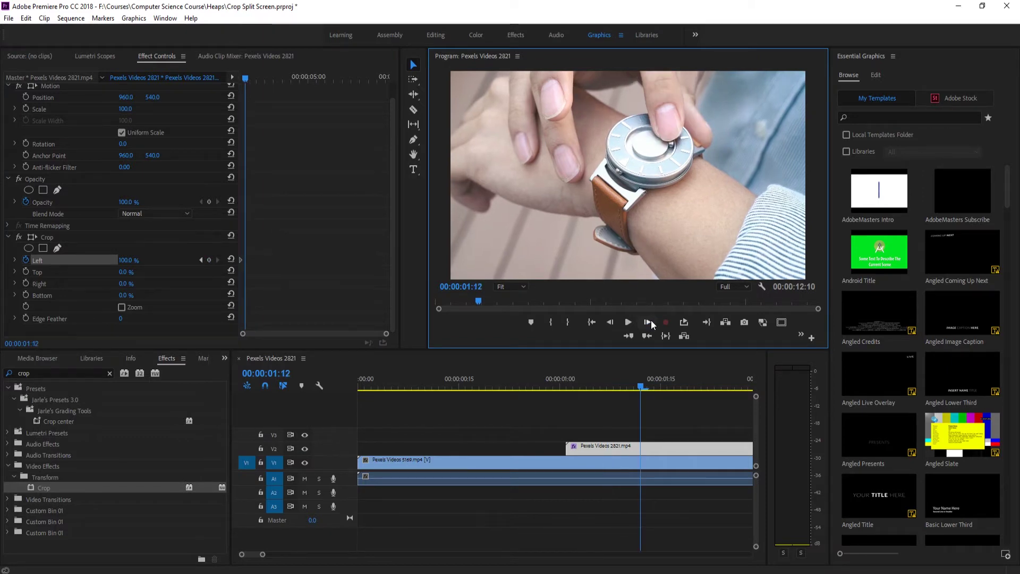
pyautogui.click(128, 260)
pyautogui.write('5')
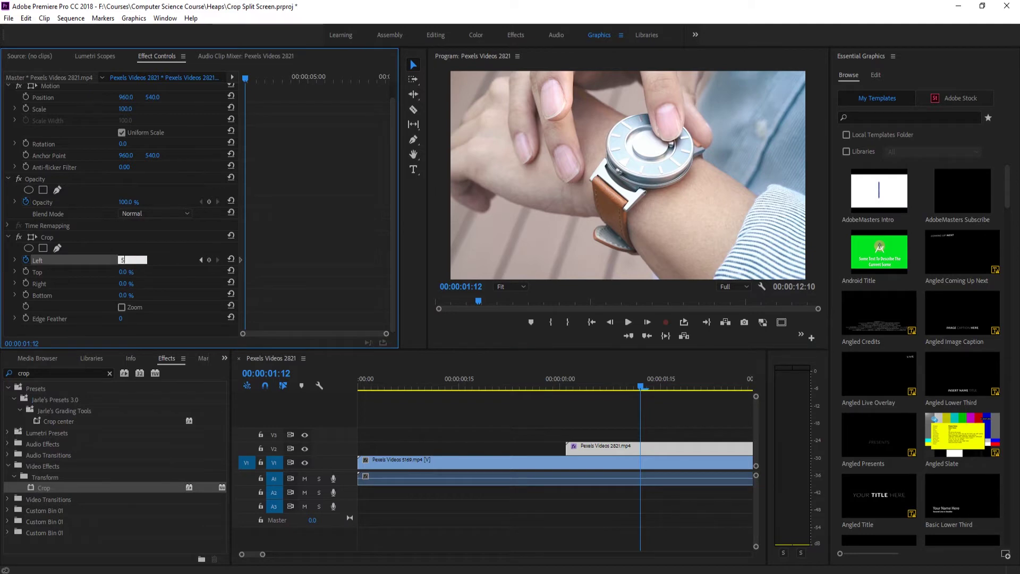
pyautogui.write('0')
pyautogui.press('Return')
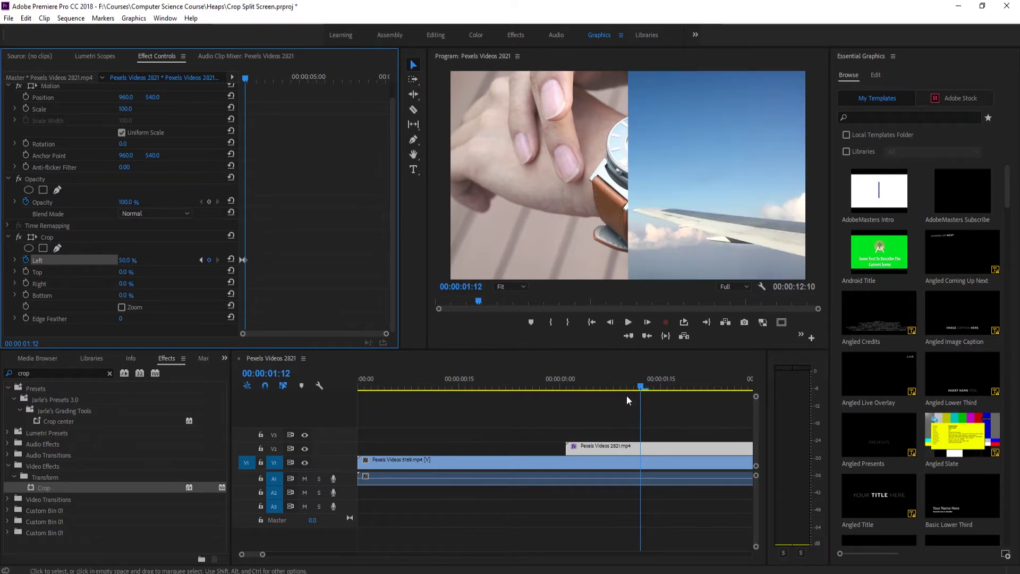
# Step: Play back the crop wipe and return to the wing clip's start at 1:01
pyautogui.moveTo(597, 375); pyautogui.dragTo(531, 375)
pyautogui.press('space')
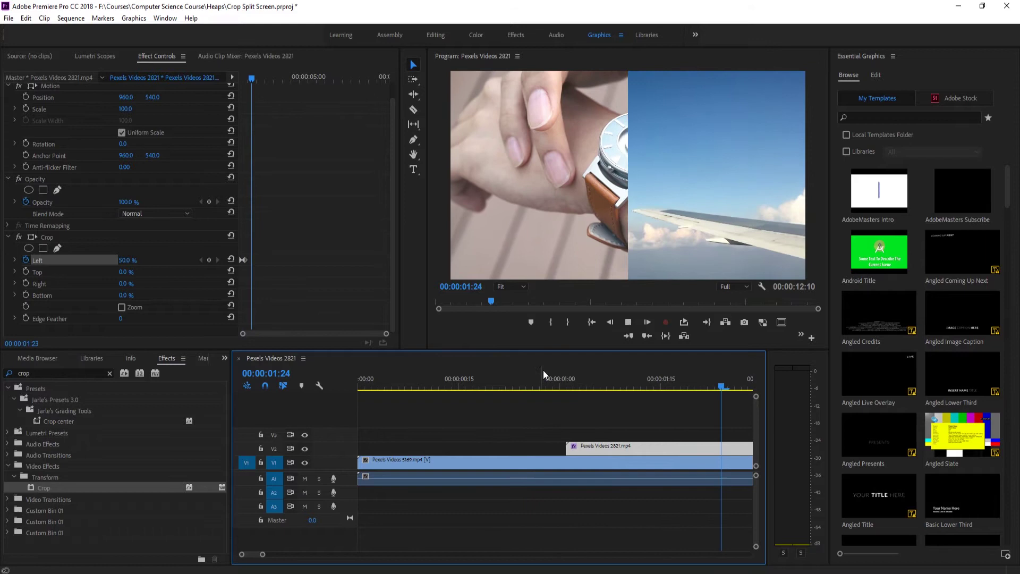
pyautogui.click(566, 375)
# Step: Set the Crop Left keyframes to Ease In and reveal the Left velocity graph
pyautogui.click(242, 260)
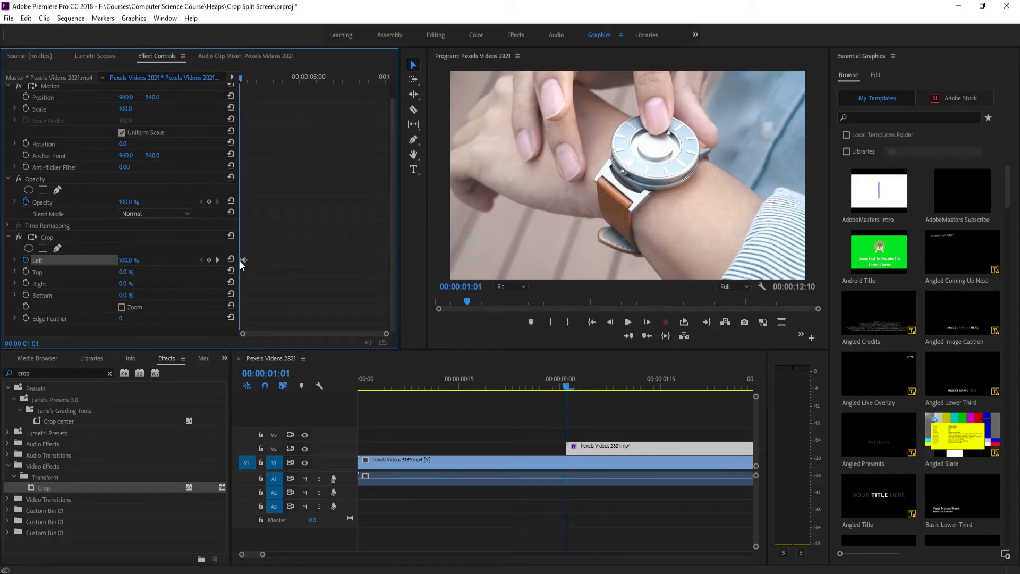
pyautogui.rightClick(242, 260)
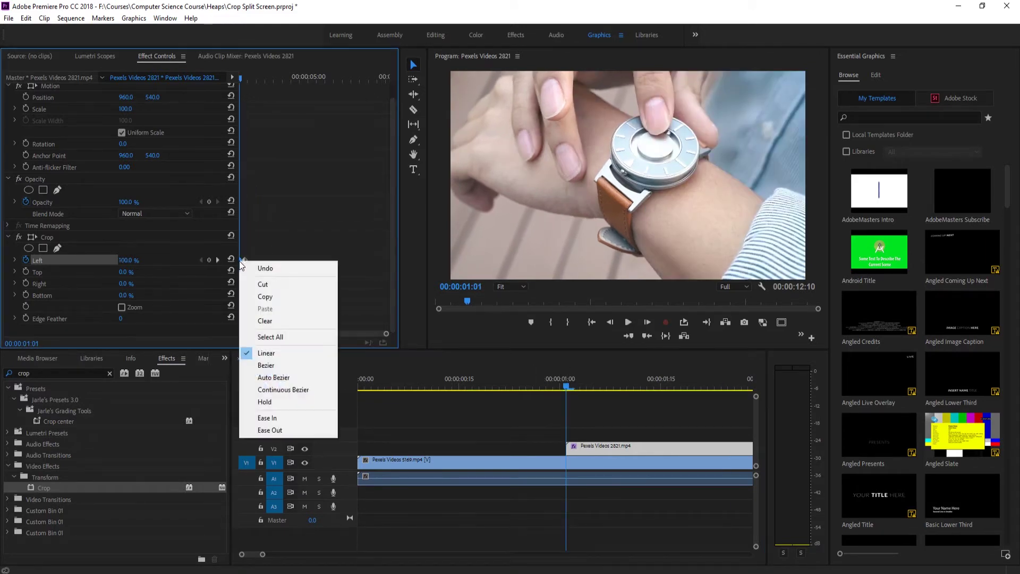
pyautogui.click(273, 418)
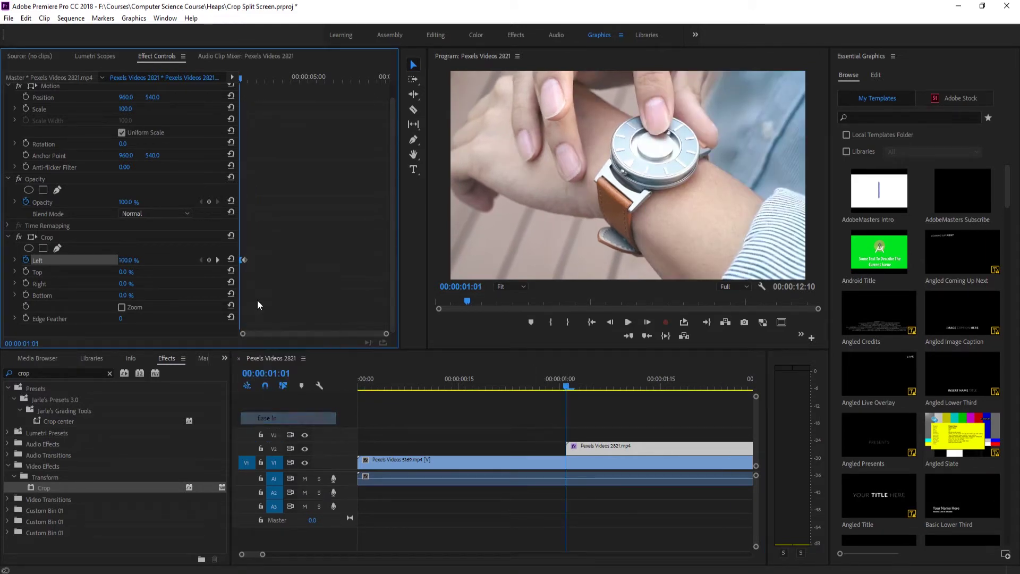
pyautogui.rightClick(242, 262)
pyautogui.click(260, 418)
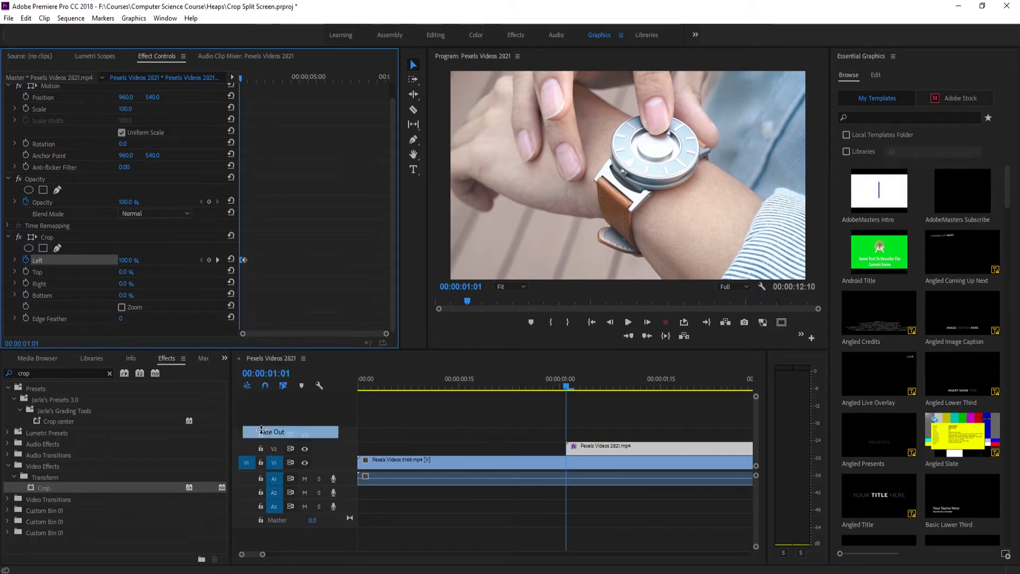
pyautogui.rightClick(246, 260)
pyautogui.click(281, 417)
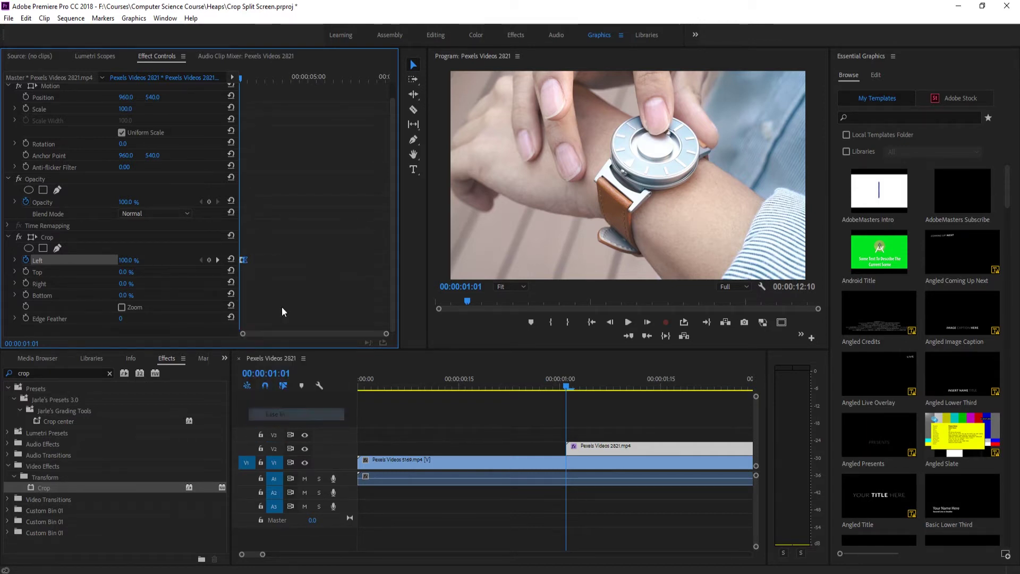
pyautogui.click(14, 260)
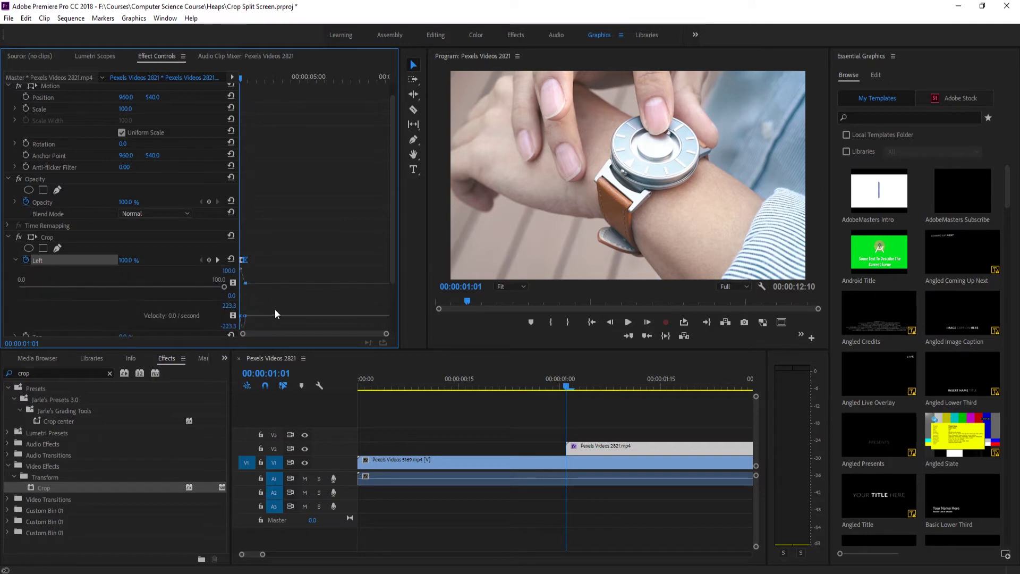
pyautogui.scroll(2, 275, 310)
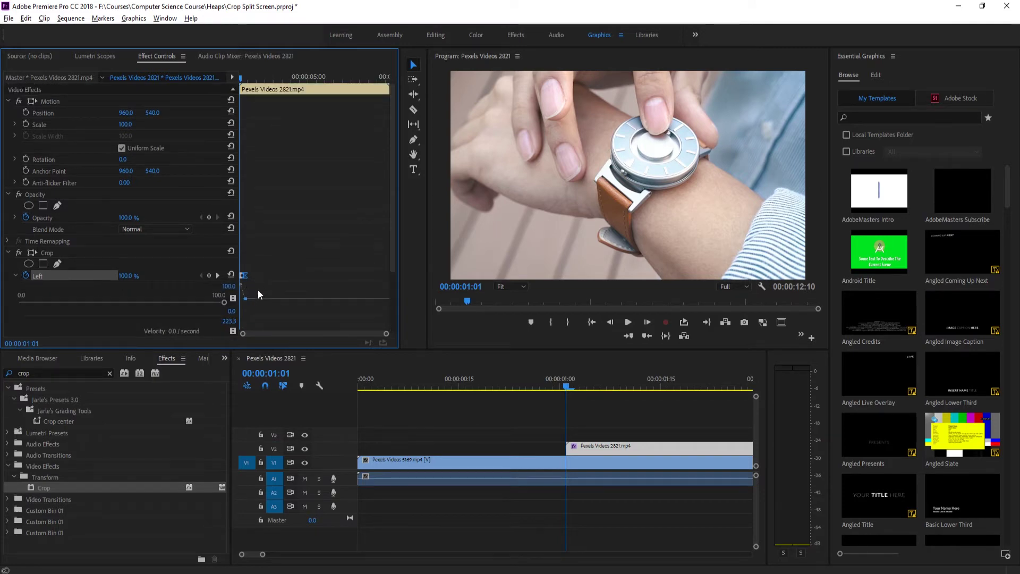
# Step: Play the eased wipe from 1:08, stopping on the split frame, then return to 1:01
pyautogui.click(560, 385)
pyautogui.press('space')
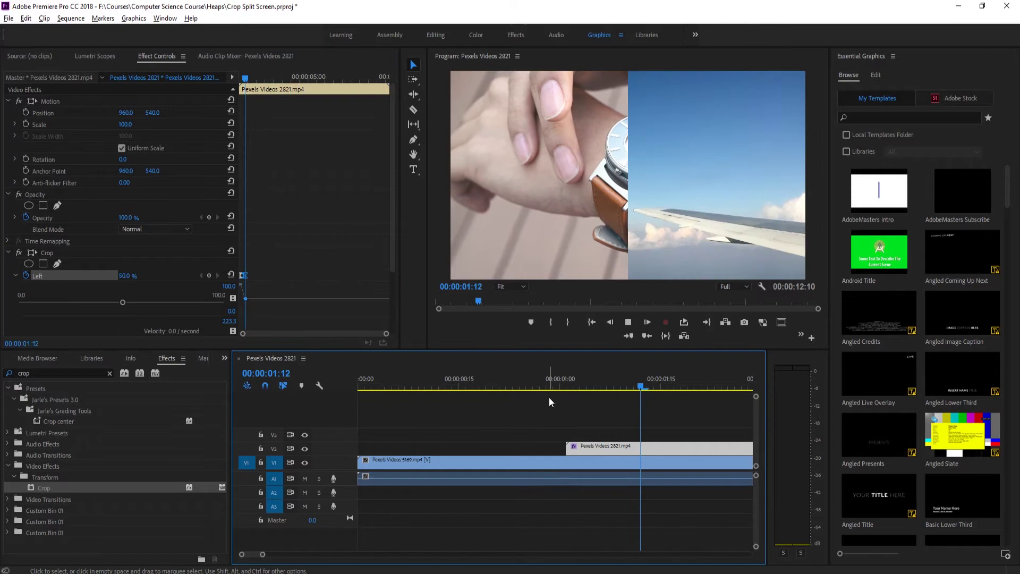
pyautogui.moveTo(550, 382)
pyautogui.mouseDown()
pyautogui.moveTo(643, 391)
pyautogui.moveTo(560, 392)
pyautogui.mouseUp()
pyautogui.press('space')
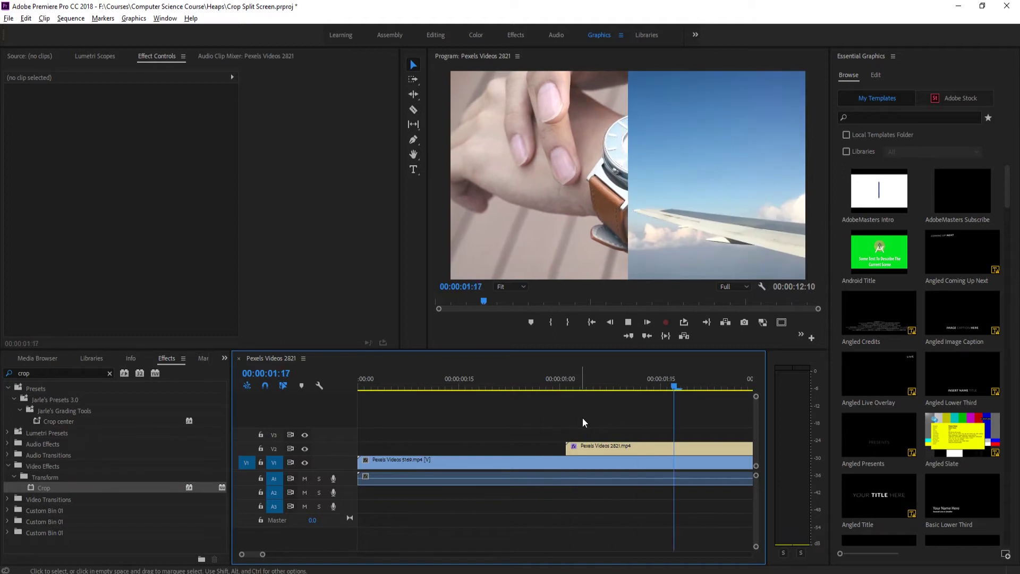
pyautogui.press('space')
pyautogui.click(567, 372)
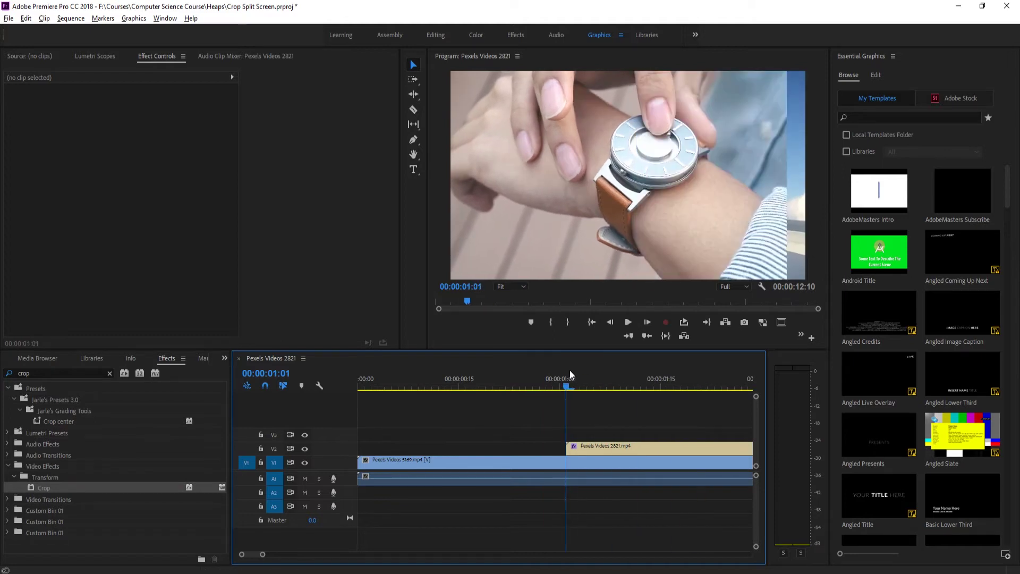
# Step: Select the watch clip on V1 and delete a Position keyframe set at 1:01
pyautogui.click(594, 466)
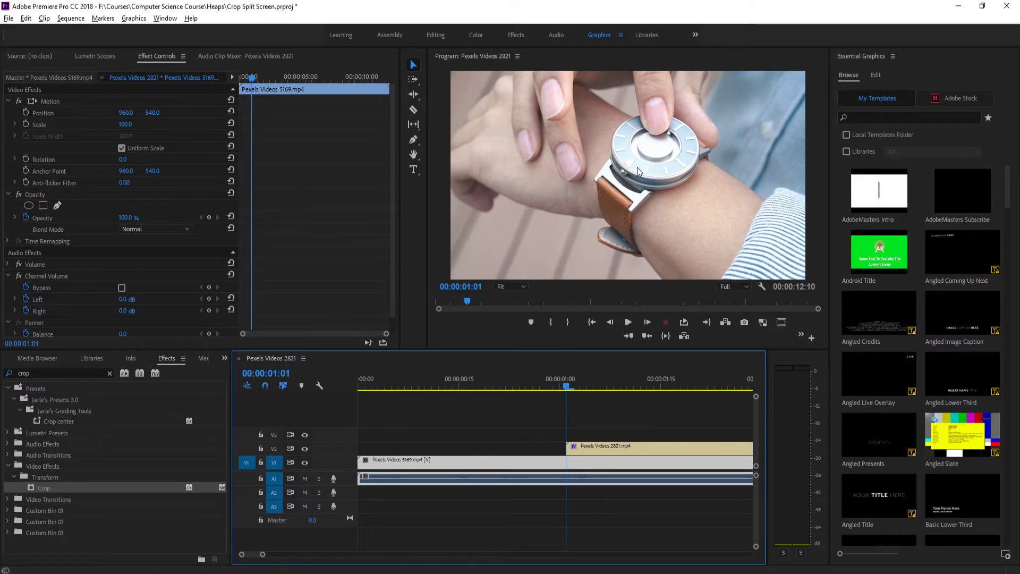
pyautogui.moveTo(610, 390); pyautogui.dragTo(641, 386)
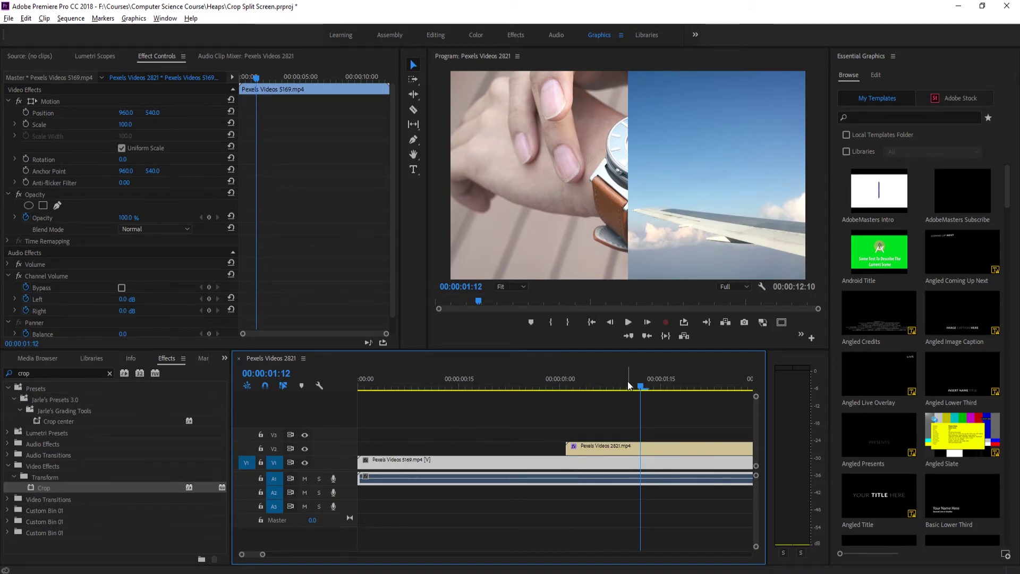
pyautogui.click(568, 382)
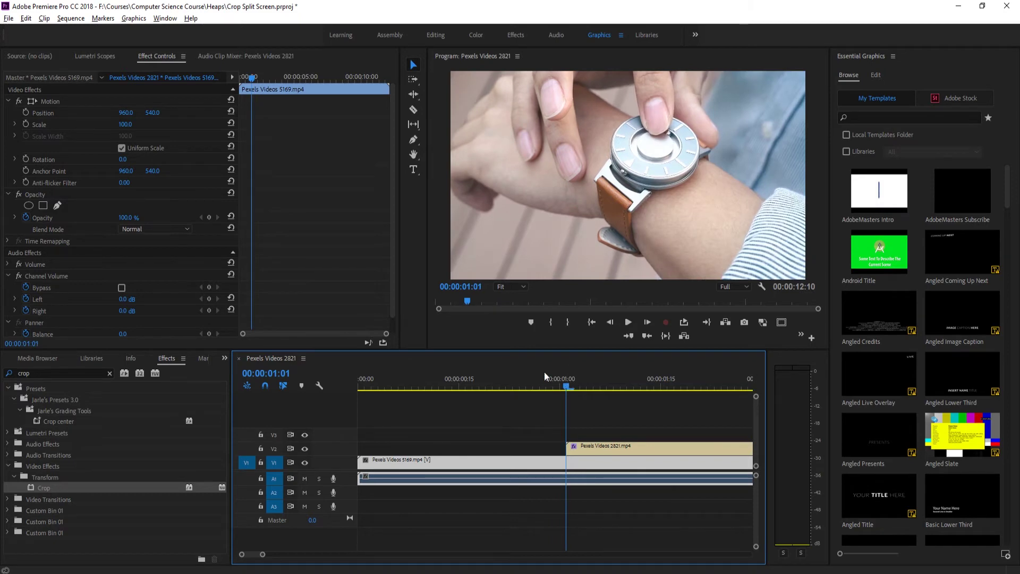
pyautogui.click(25, 112)
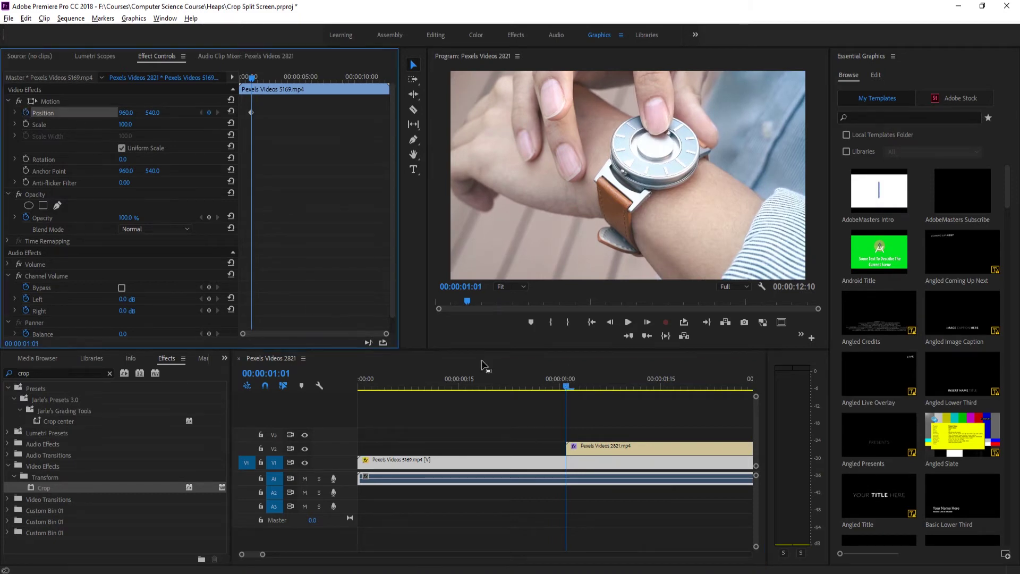
pyautogui.click(25, 112)
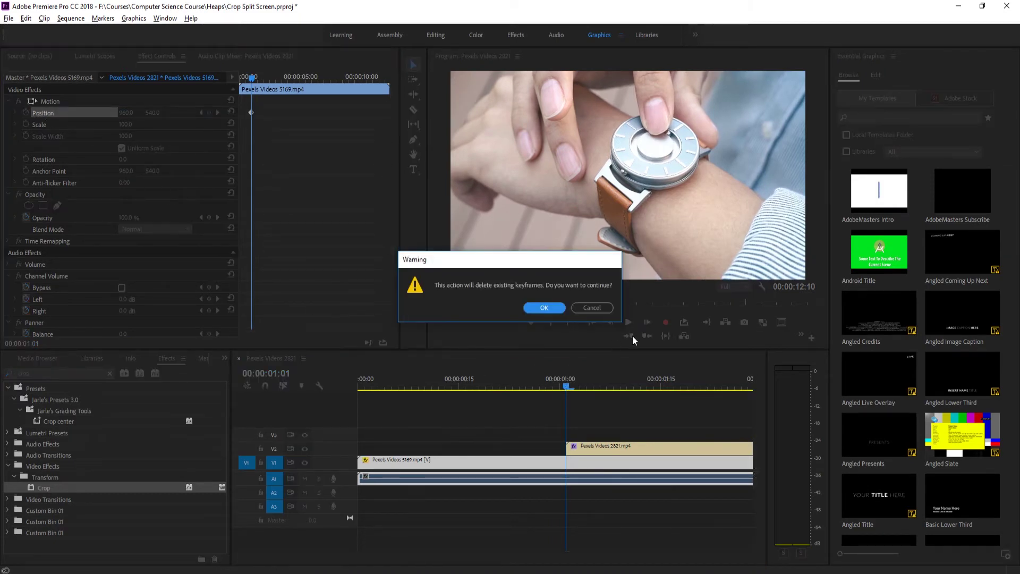
pyautogui.click(544, 307)
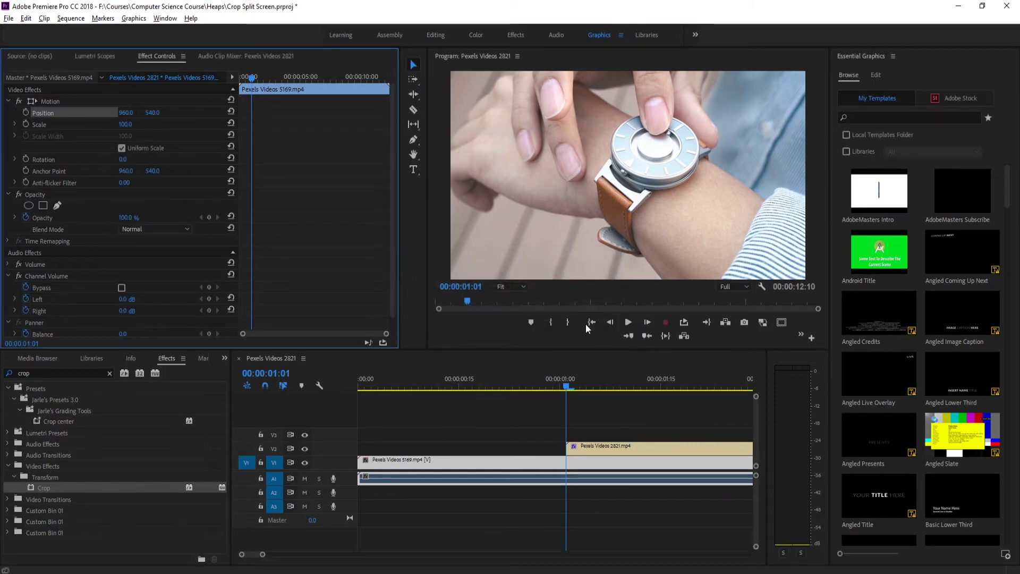
# Step: Keyframe Position at 1:02 and set X to 429 at 1:12, then play the push
pyautogui.click(652, 325)
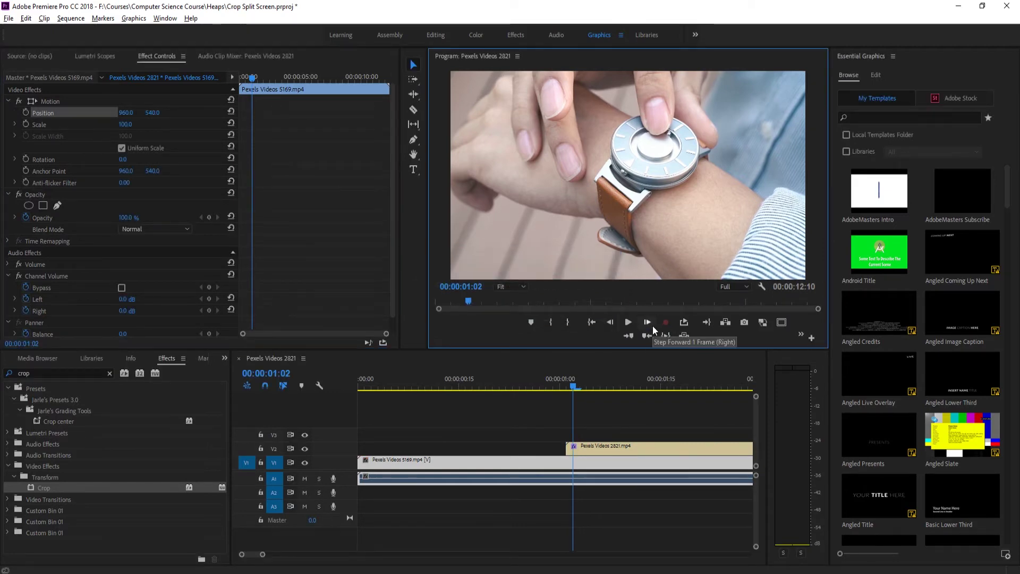
pyautogui.click(25, 113)
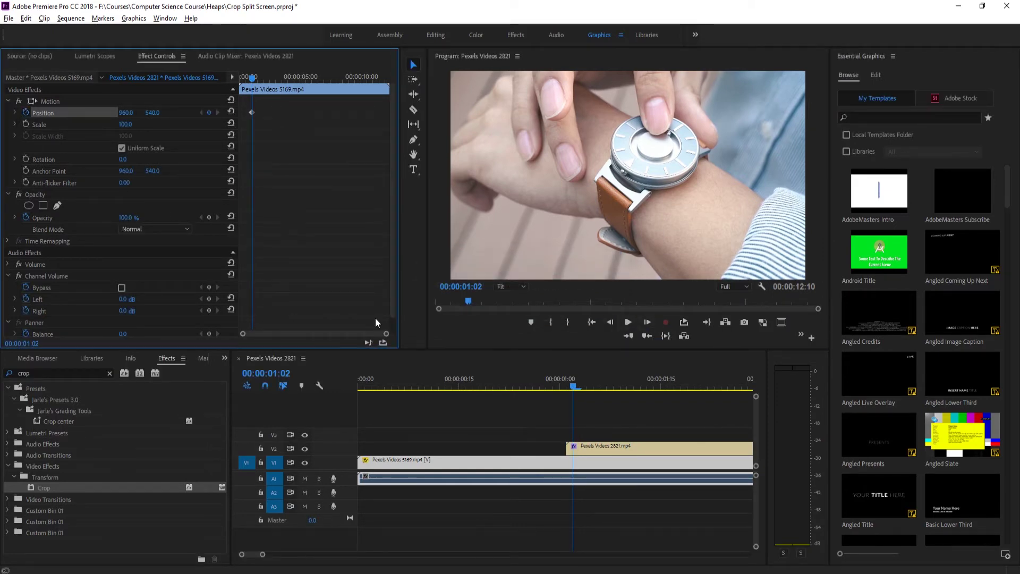
pyautogui.click(646, 324)
pyautogui.click(646, 323)
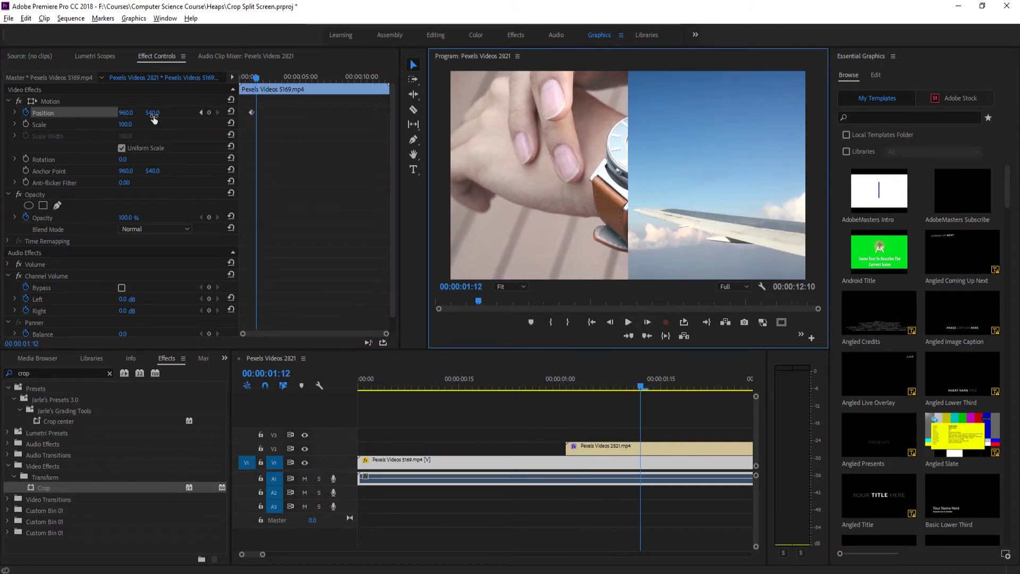
pyautogui.moveTo(152, 114); pyautogui.dragTo(85, 112)
pyautogui.hotkey('ctrl', 'z')
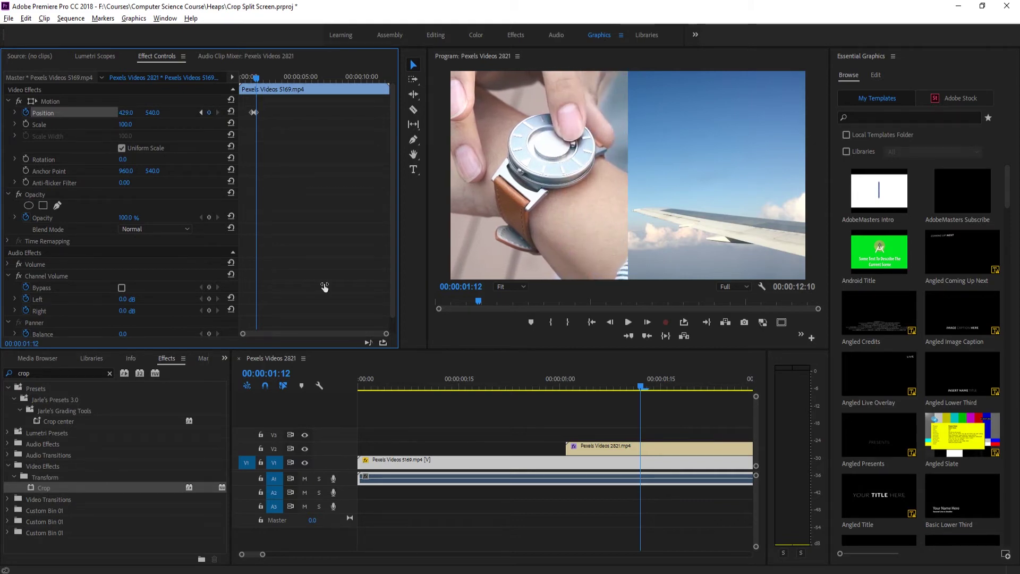
pyautogui.moveTo(613, 387); pyautogui.dragTo(574, 377)
pyautogui.press('space')
pyautogui.press('space')
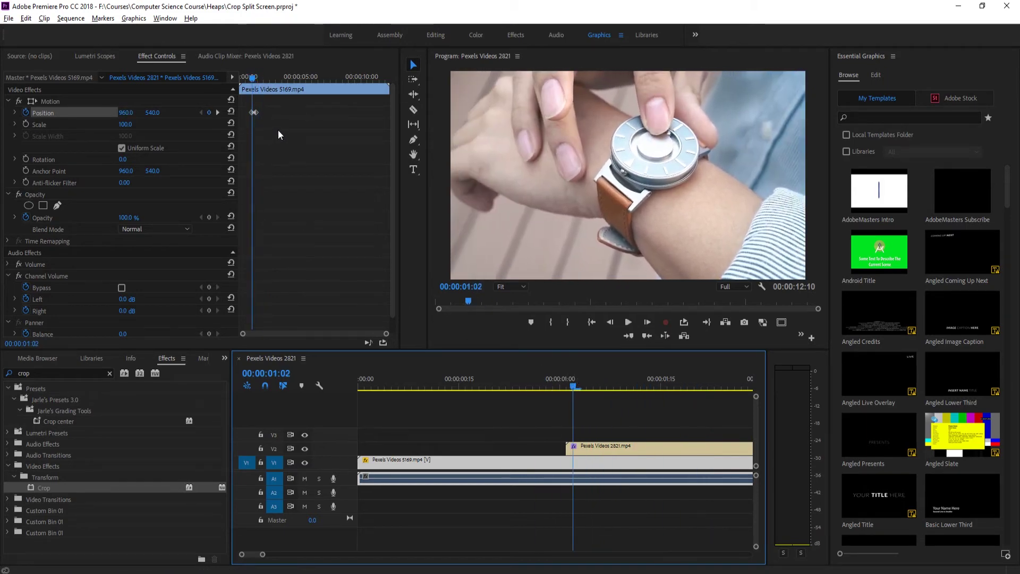
# Step: Give the first Position keyframe Ease Out and the second Ease In
pyautogui.moveTo(386, 334); pyautogui.dragTo(342, 335)
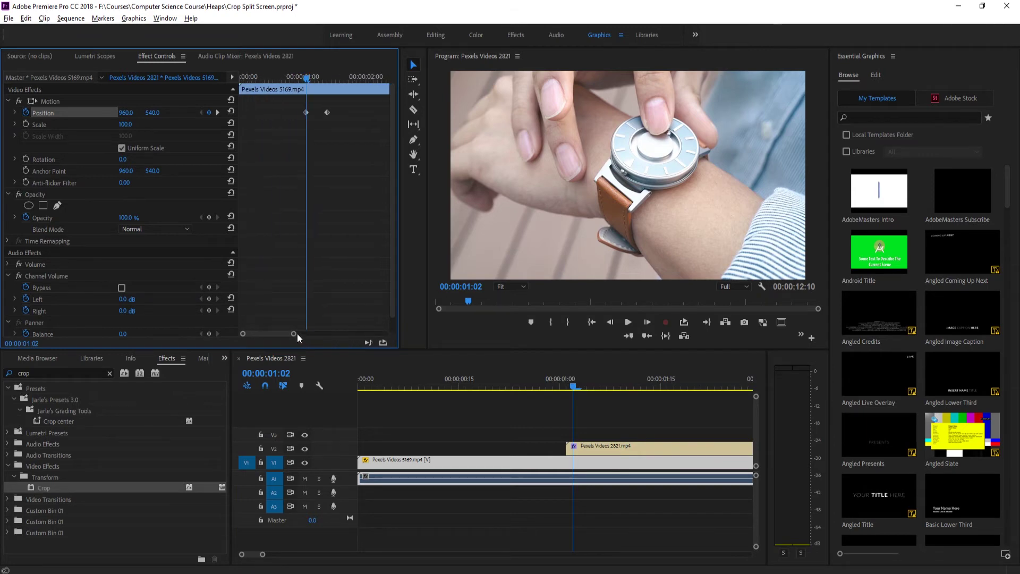
pyautogui.rightClick(306, 113)
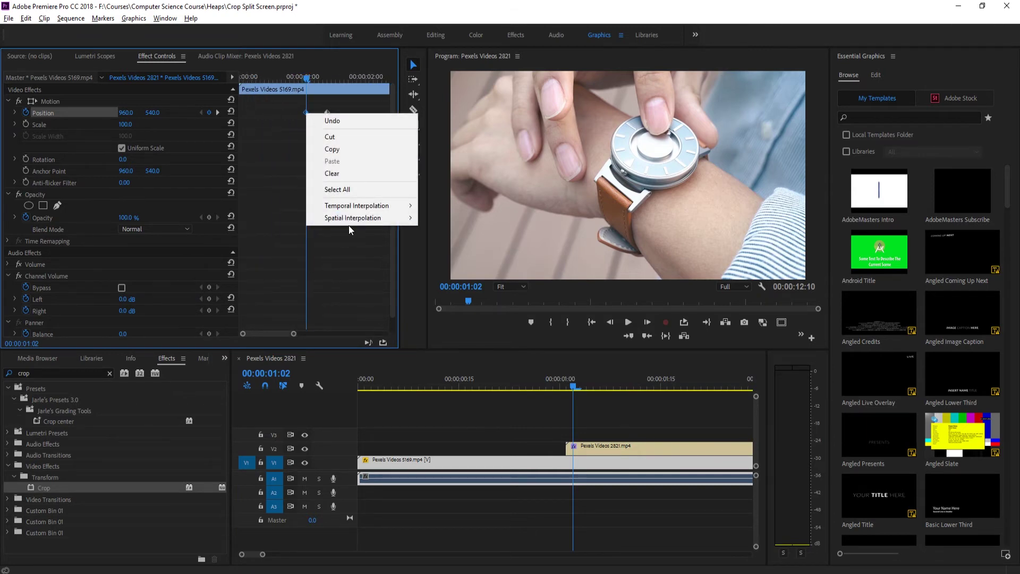
pyautogui.moveTo(361, 218)
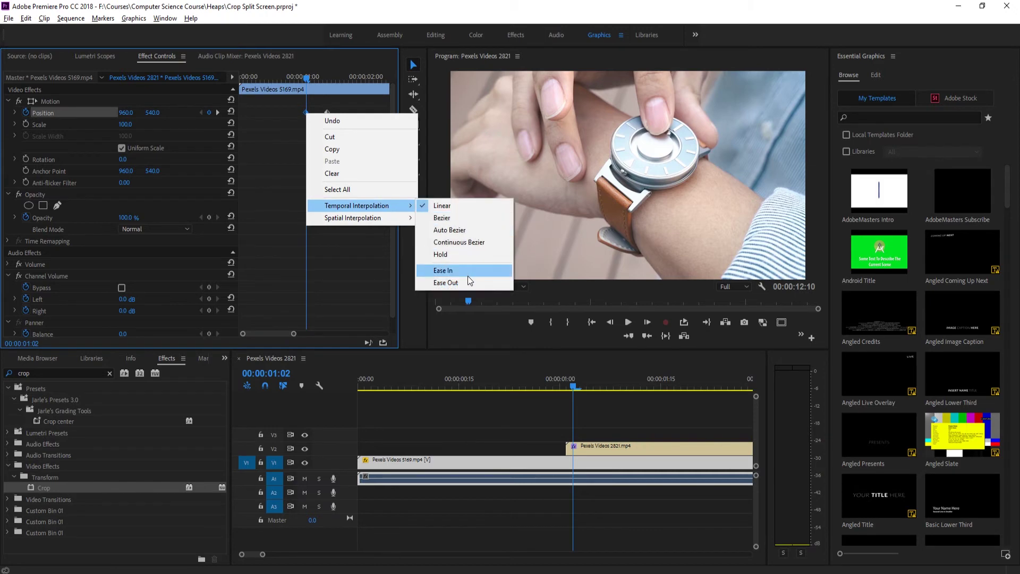
pyautogui.click(445, 282)
pyautogui.rightClick(329, 111)
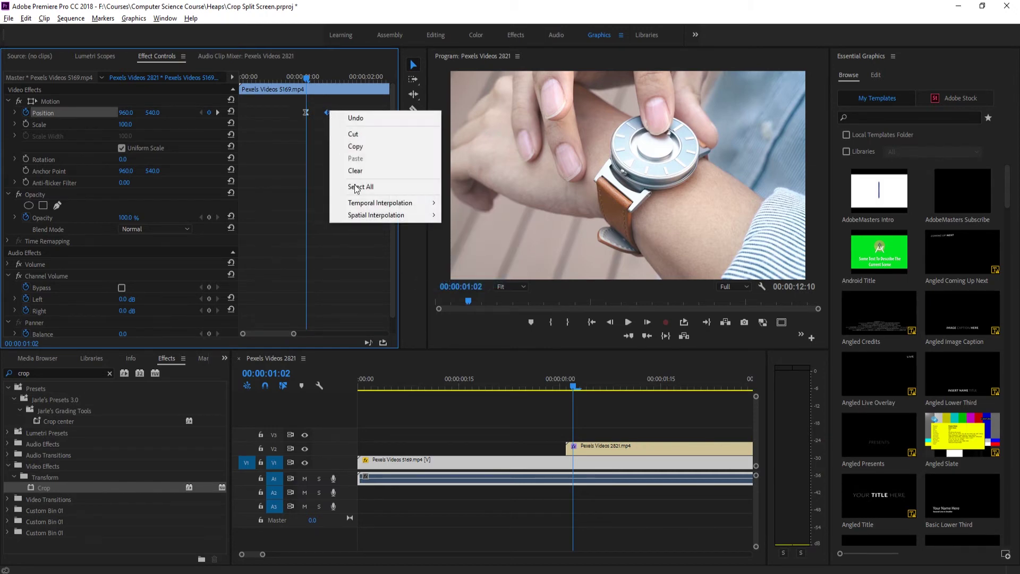
pyautogui.moveTo(374, 202)
pyautogui.click(485, 268)
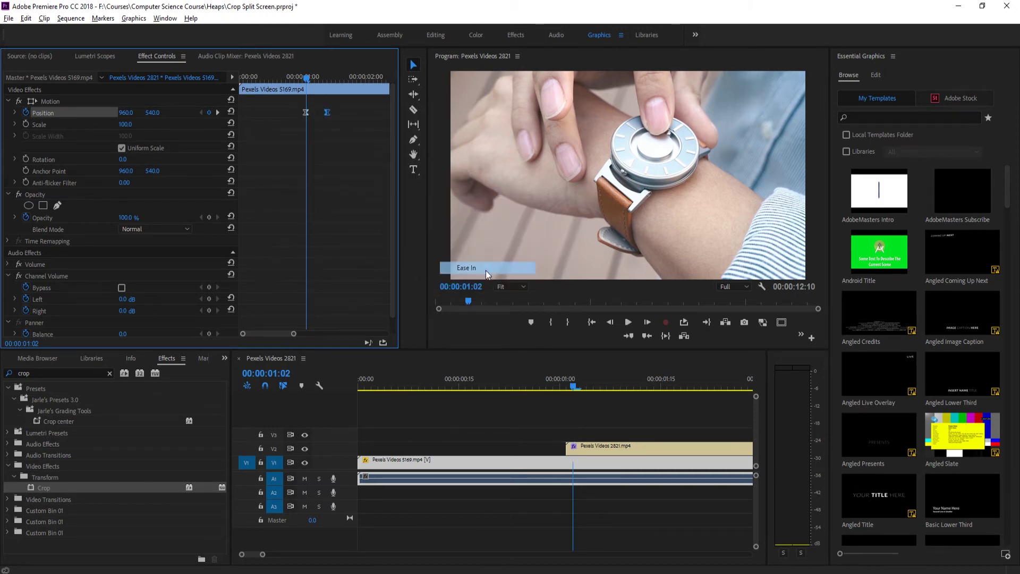
# Step: Preview the watch push up to 01:08 and shift both Position keyframes slightly later
pyautogui.click(499, 387)
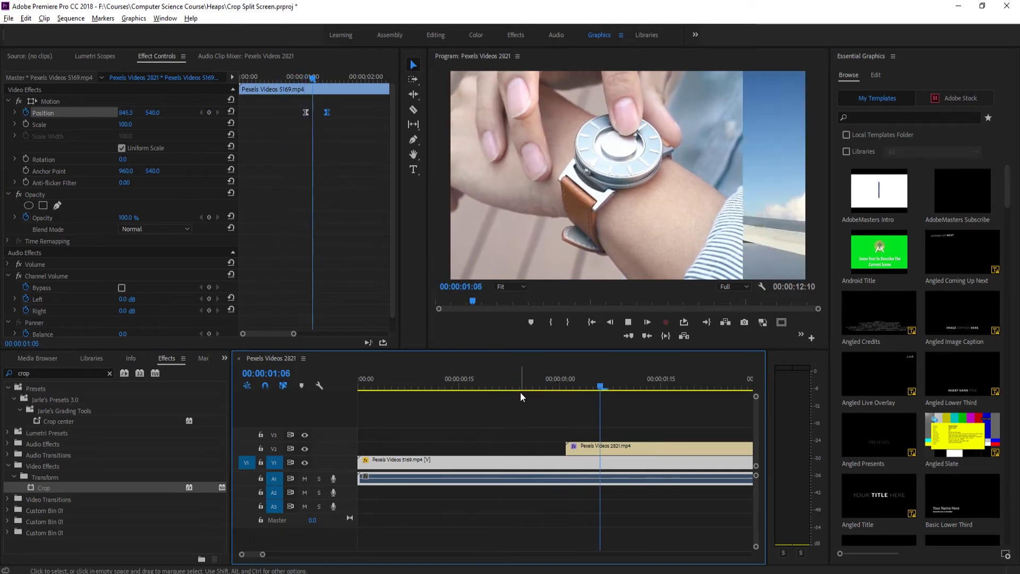
pyautogui.click(534, 383)
pyautogui.moveTo(536, 378); pyautogui.dragTo(613, 388)
pyautogui.moveTo(347, 119); pyautogui.dragTo(230, 74)
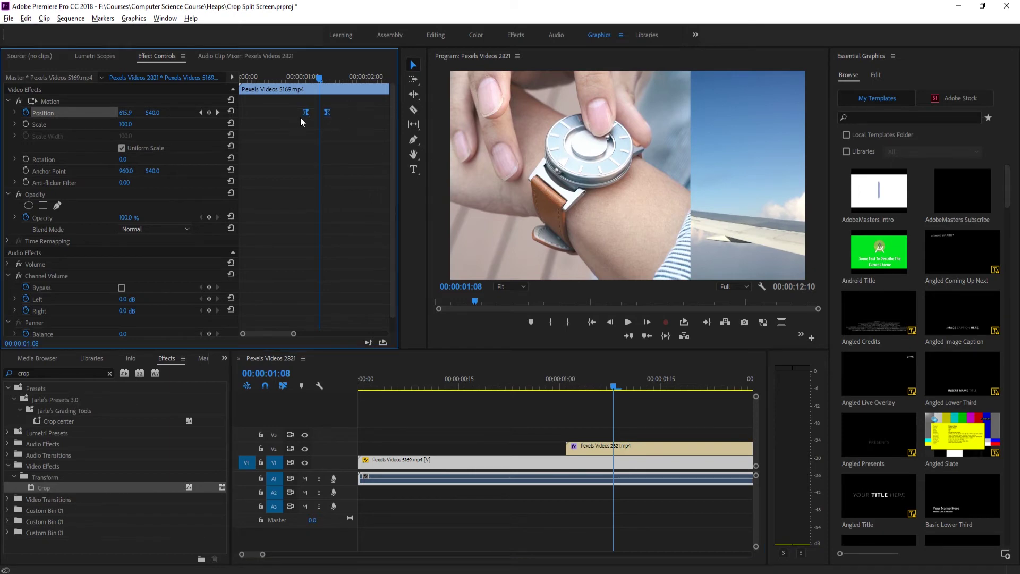
pyautogui.moveTo(305, 112); pyautogui.dragTo(319, 114)
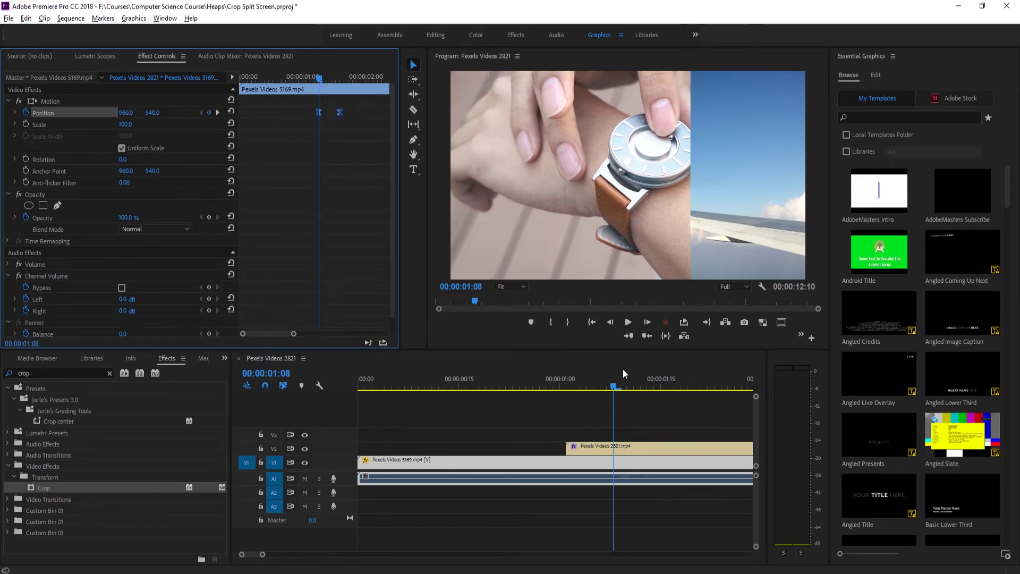
pyautogui.click(594, 385)
pyautogui.press('space')
pyautogui.press('space')
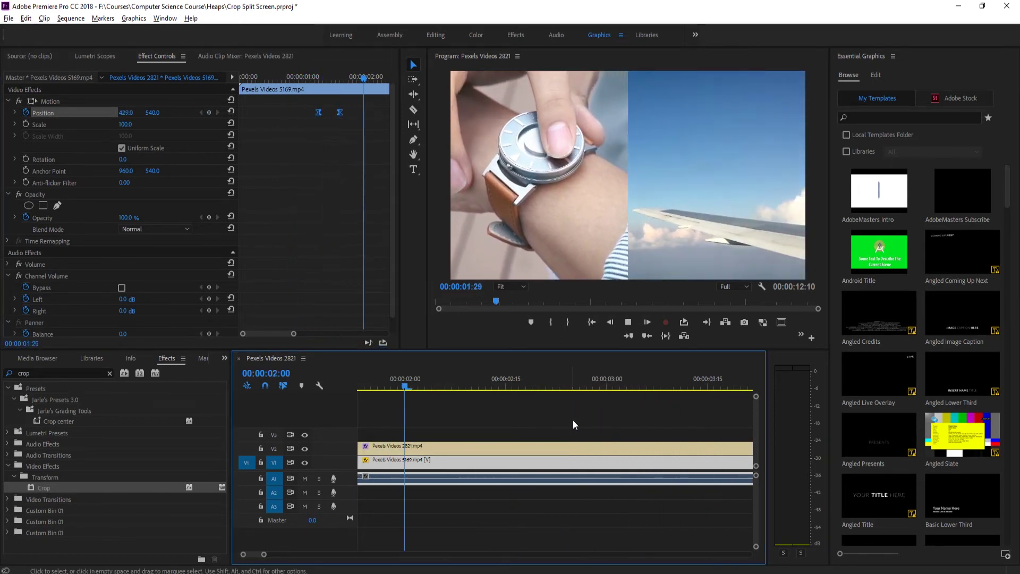
pyautogui.hotkey('alt', 'space')
pyautogui.click(444, 401)
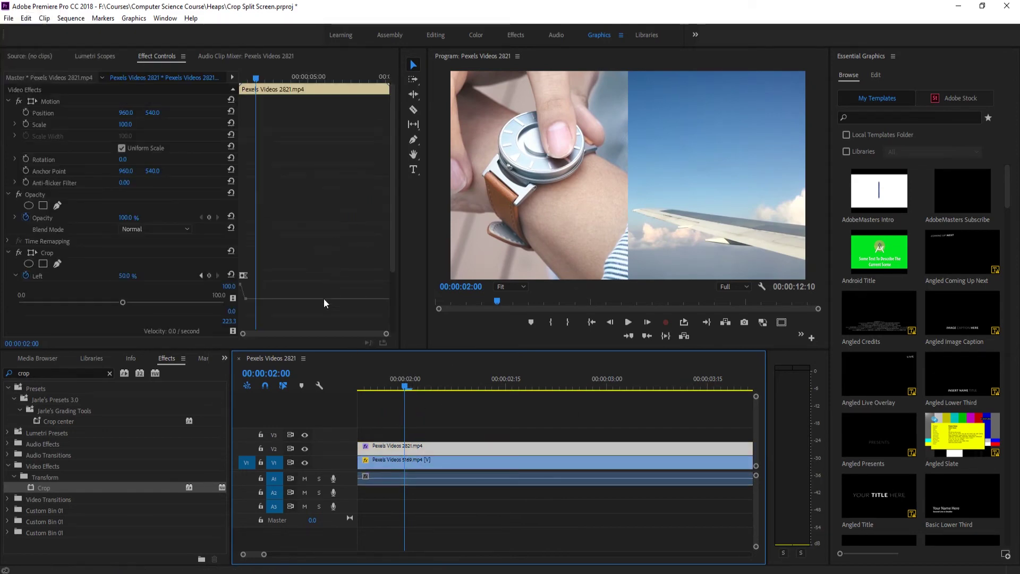
pyautogui.click(414, 459)
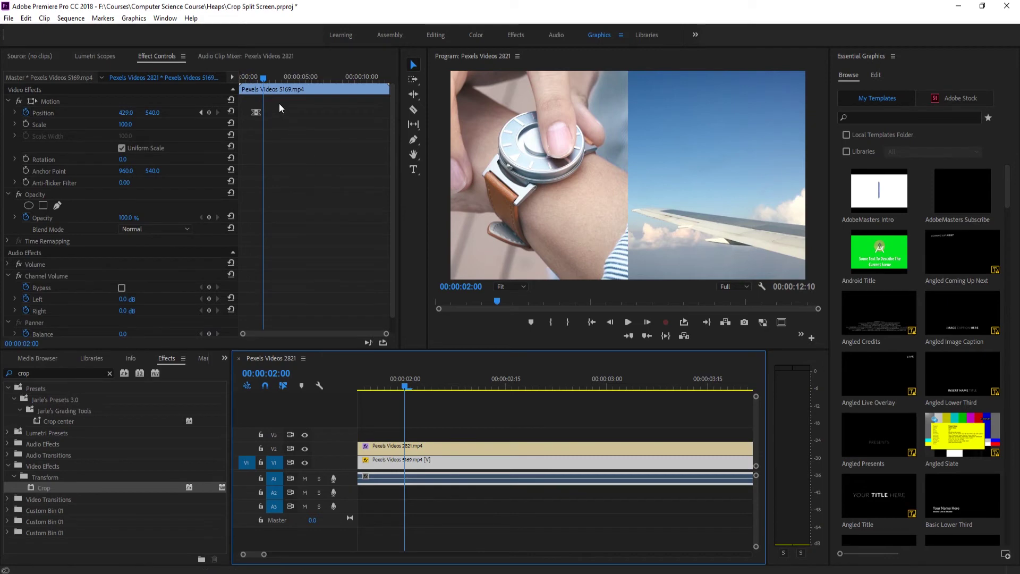
pyautogui.click(256, 113)
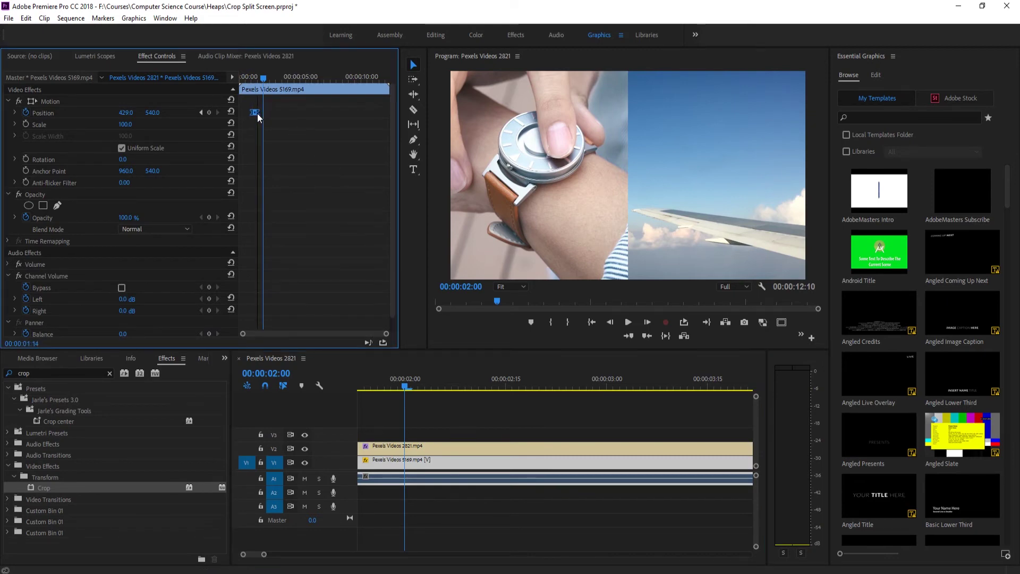
pyautogui.click(299, 385)
pyautogui.press('Left')
pyautogui.press('Left')
pyautogui.press('Left')
pyautogui.press('Left')
pyautogui.press('Left')
pyautogui.press('Left')
pyautogui.press('Left')
pyautogui.press('Left')
pyautogui.press('Left')
pyautogui.press('Left')
pyautogui.press('Left')
pyautogui.press('Left')
pyautogui.press('Left')
pyautogui.press('Left')
pyautogui.press('Left')
pyautogui.press('Left')
pyautogui.press('Left')
pyautogui.press('Left')
pyautogui.press('Left')
pyautogui.press('Left')
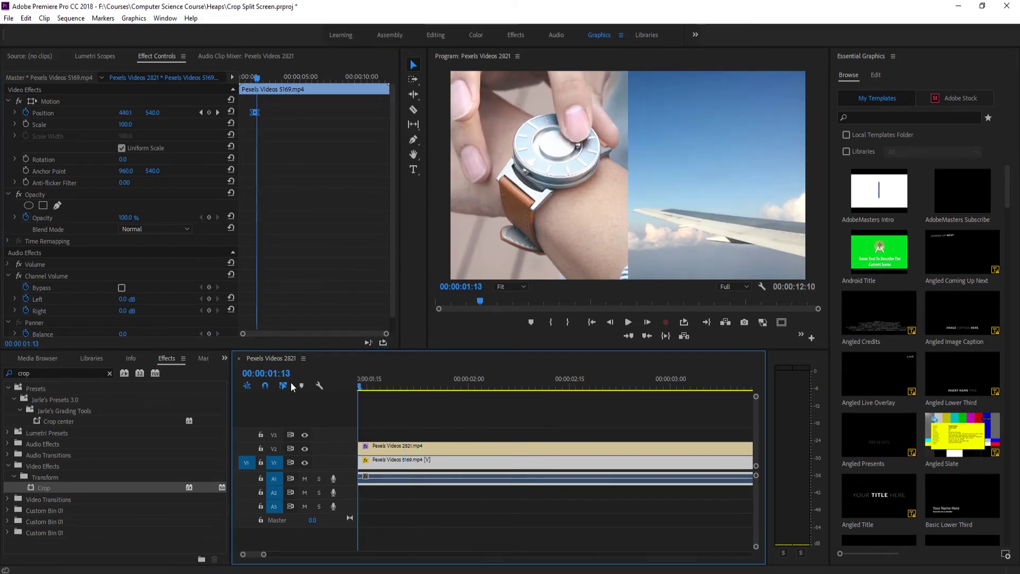
pyautogui.press('-')
pyautogui.press('space')
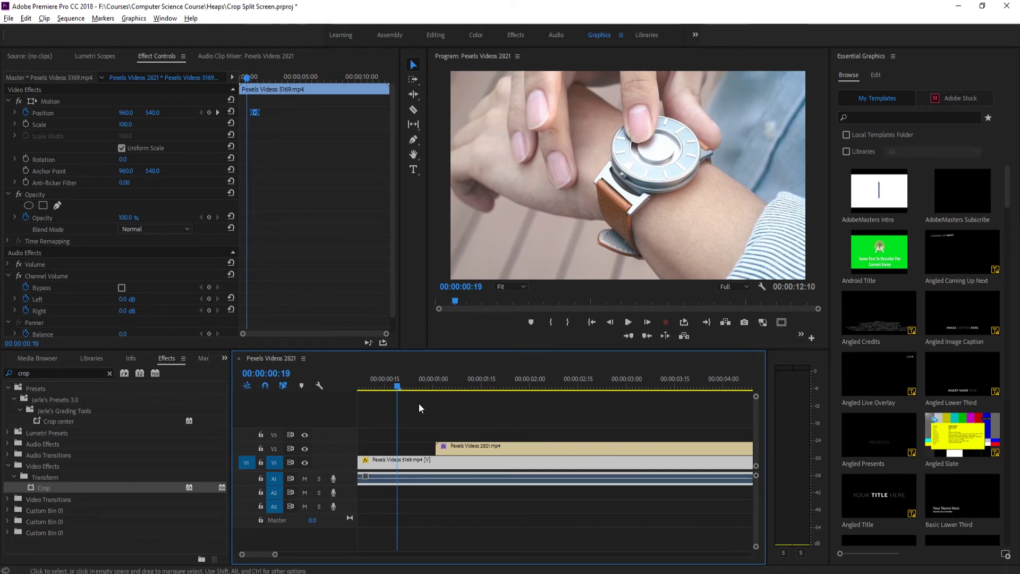
pyautogui.click(486, 409)
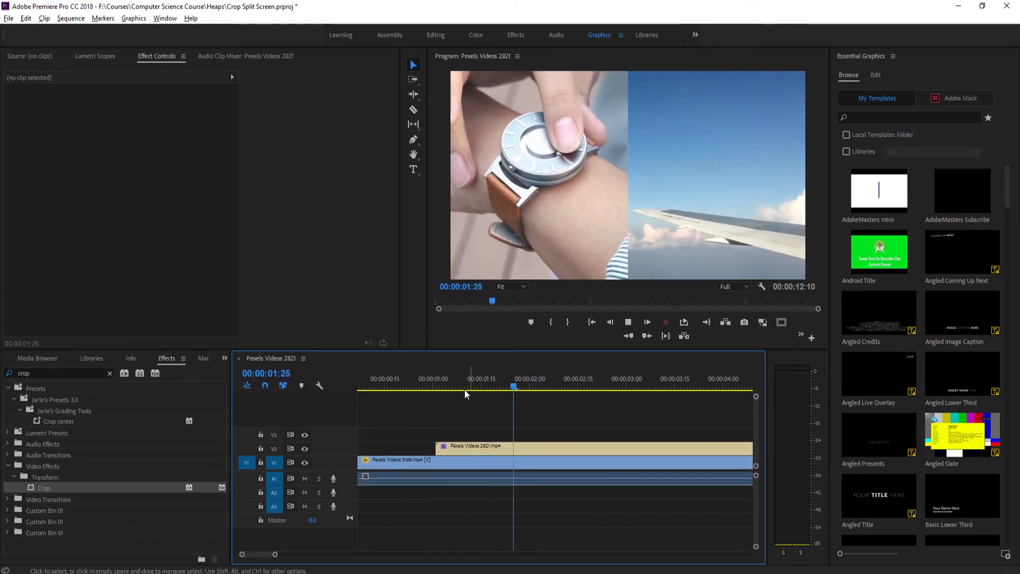
pyautogui.moveTo(431, 387); pyautogui.dragTo(471, 391)
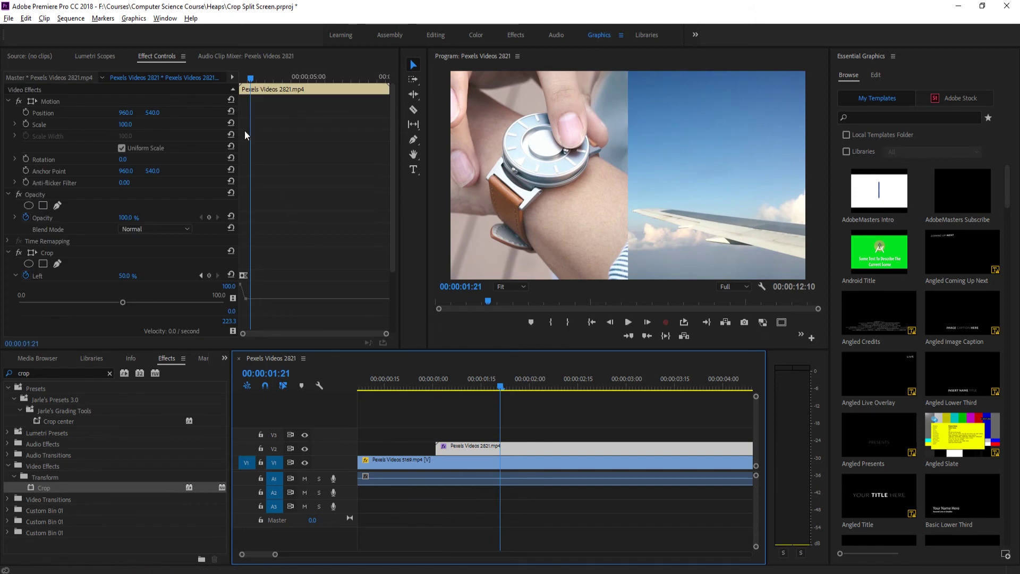
pyautogui.click(418, 466)
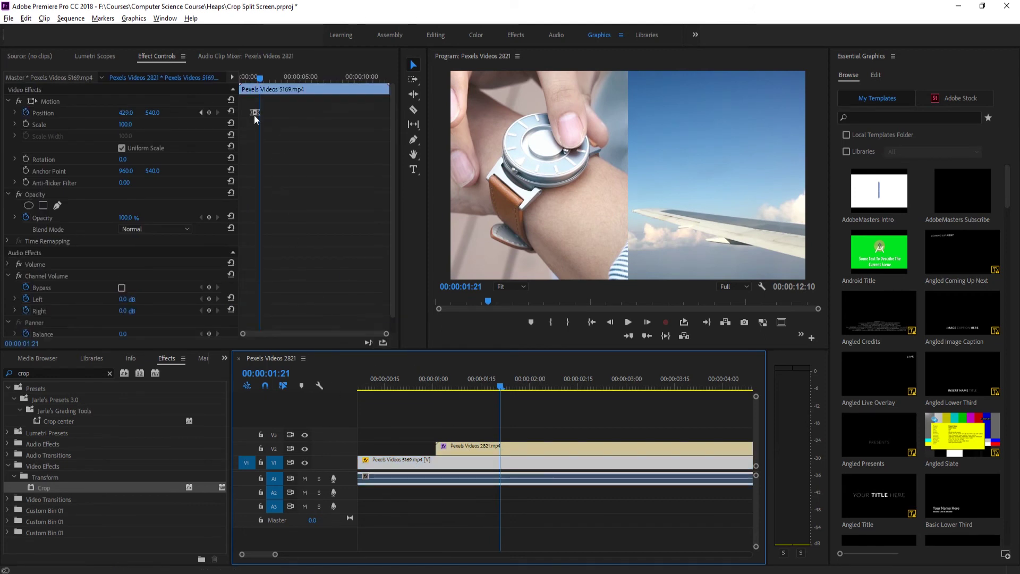
pyautogui.click(464, 397)
pyautogui.click(440, 387)
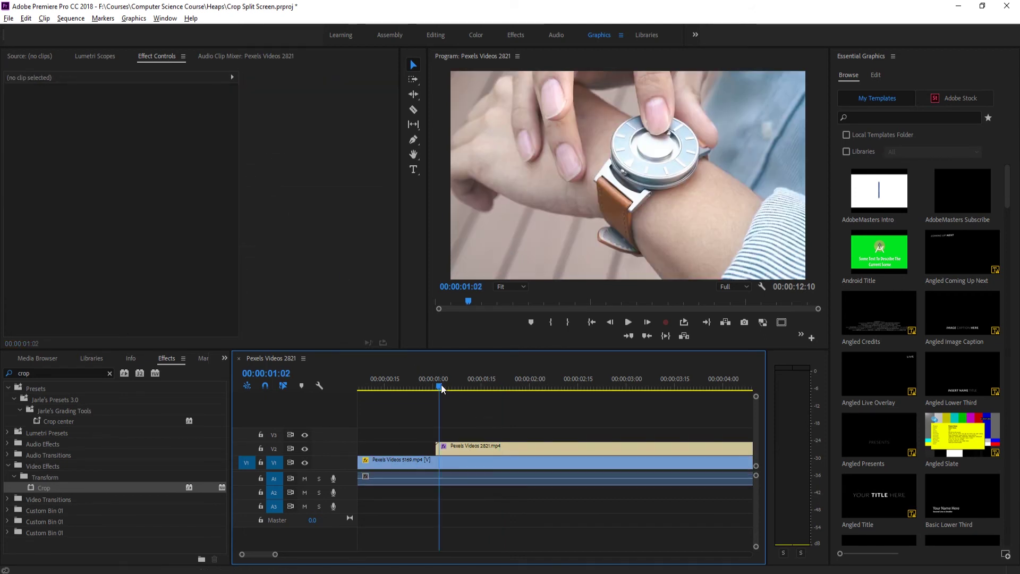
pyautogui.click(456, 449)
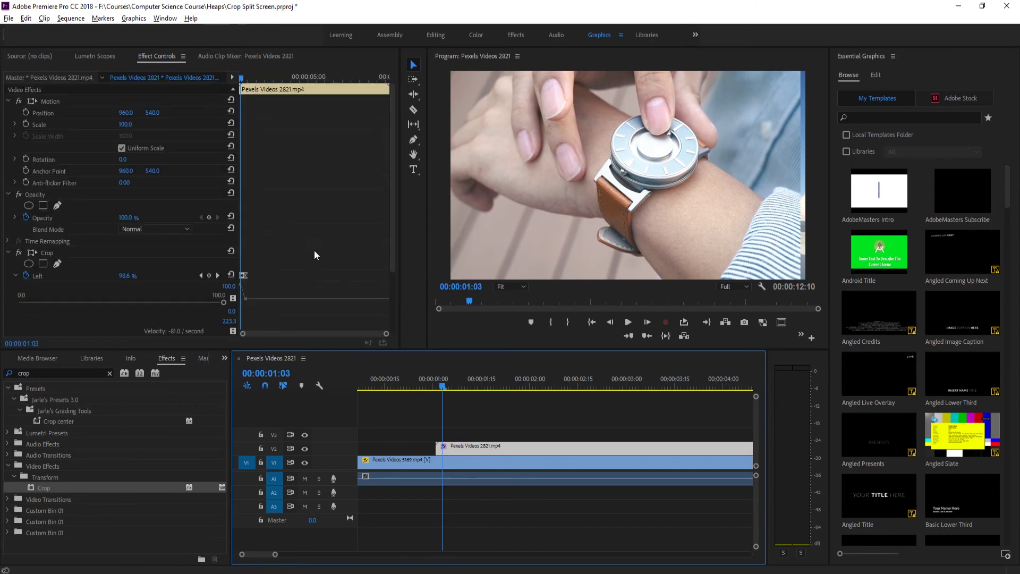
pyautogui.click(463, 465)
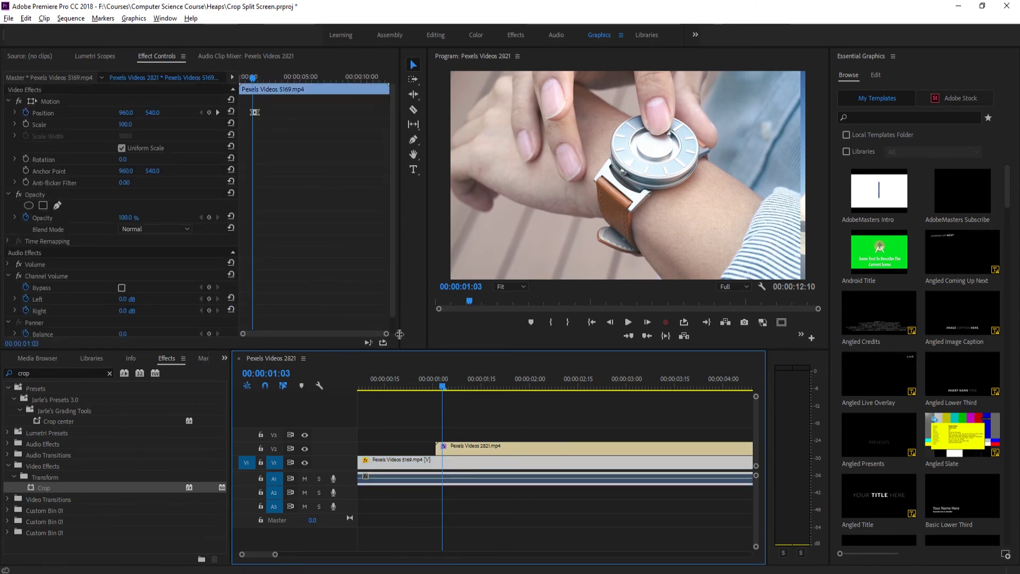
pyautogui.moveTo(386, 334); pyautogui.dragTo(286, 334)
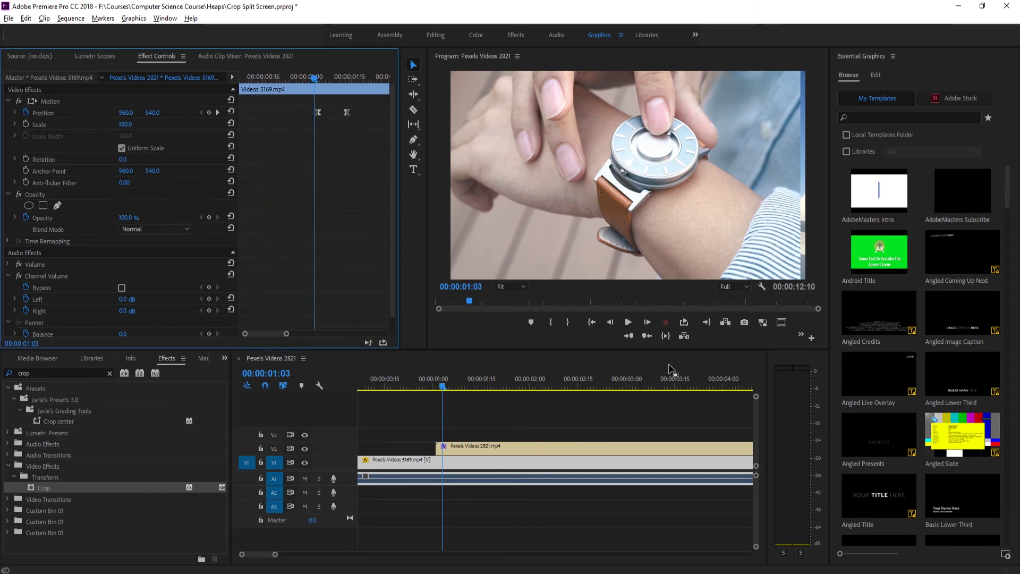
pyautogui.click(647, 322)
pyautogui.click(647, 323)
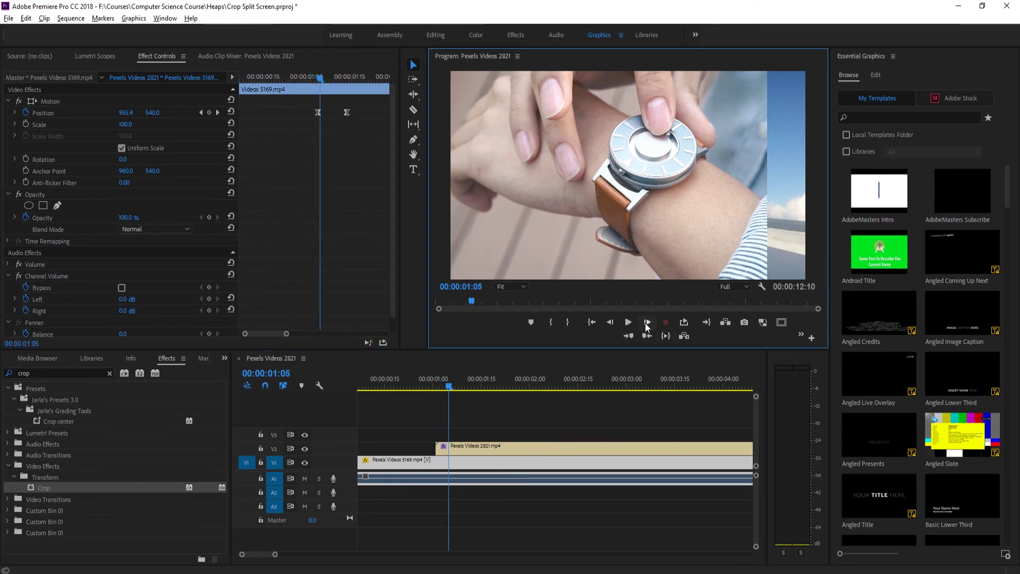
pyautogui.click(609, 322)
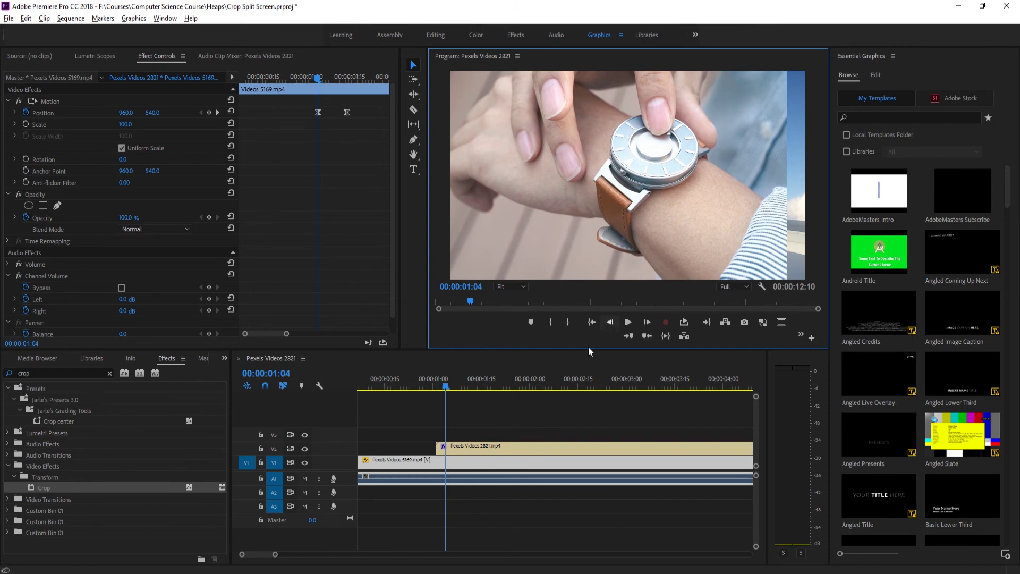
pyautogui.click(384, 388)
pyautogui.press('space')
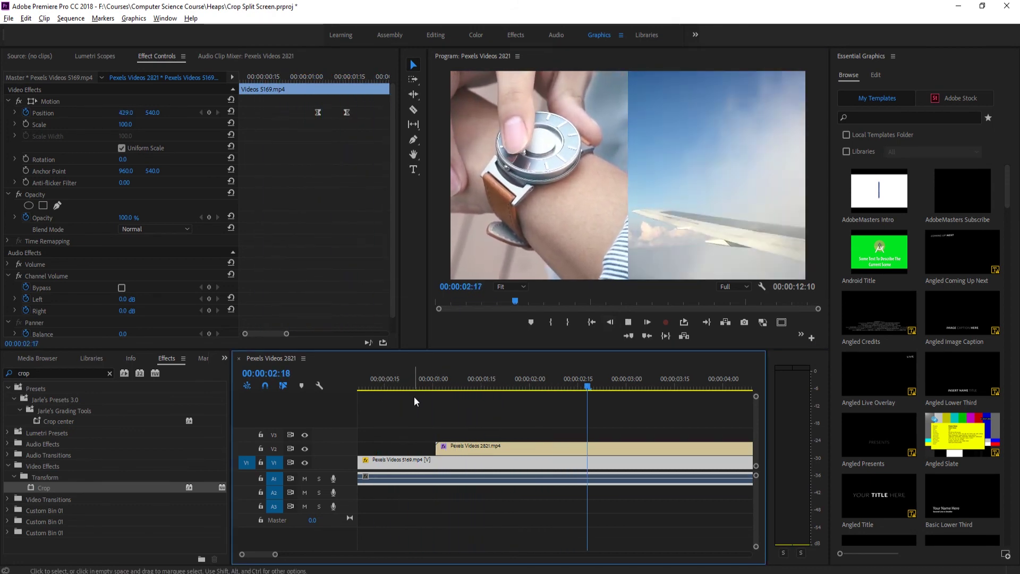
pyautogui.click(440, 408)
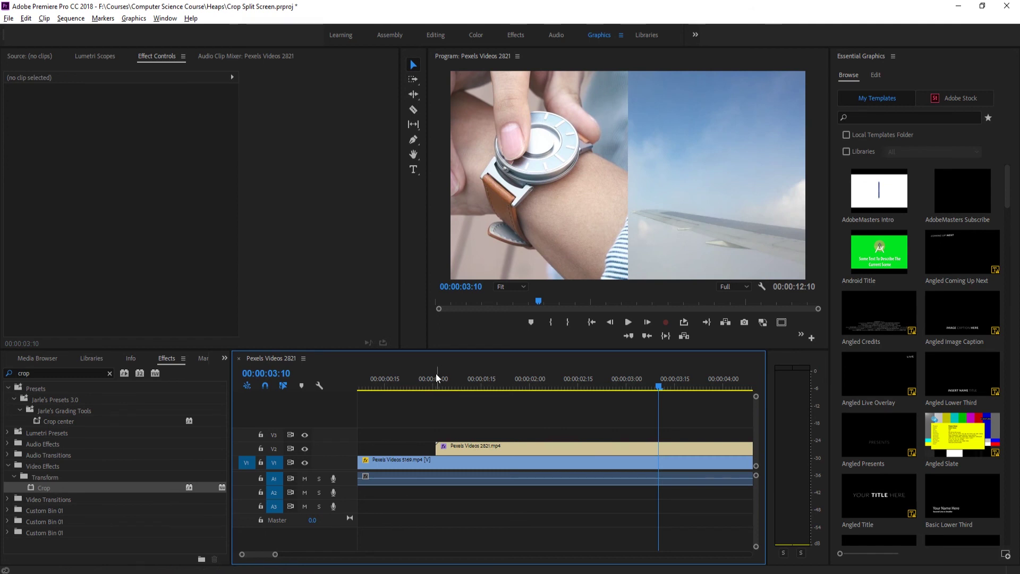